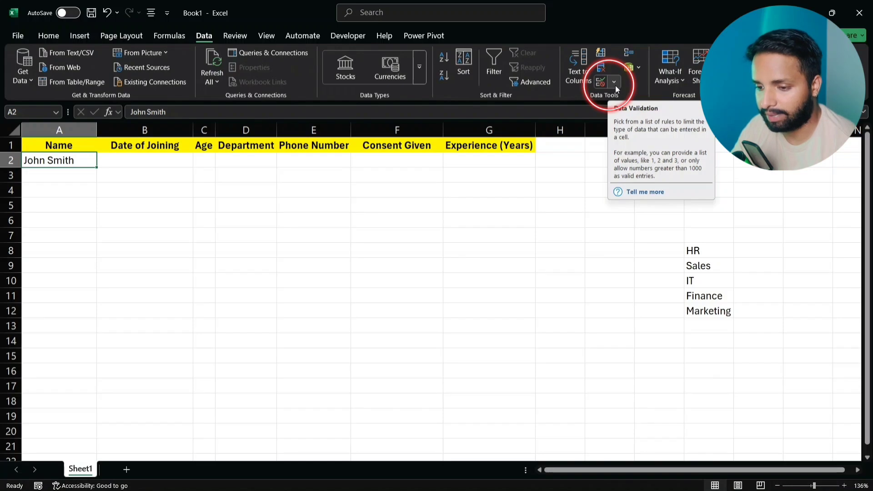
click(615, 84)
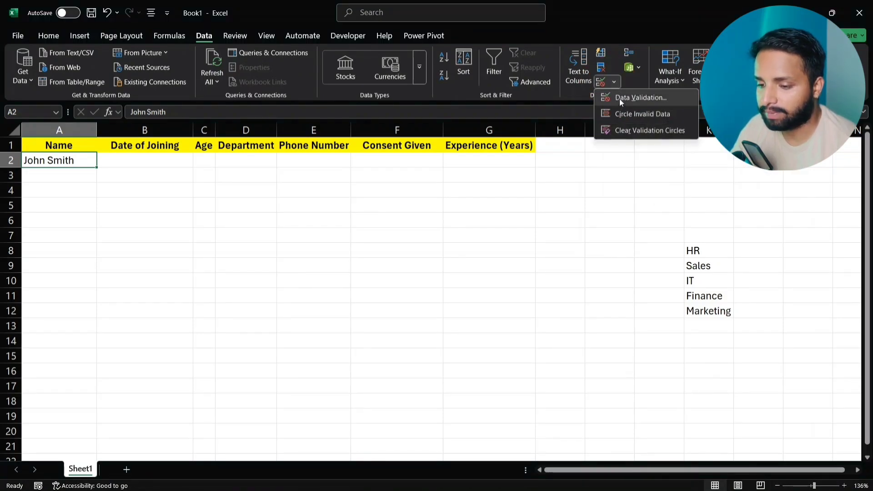
click(620, 99)
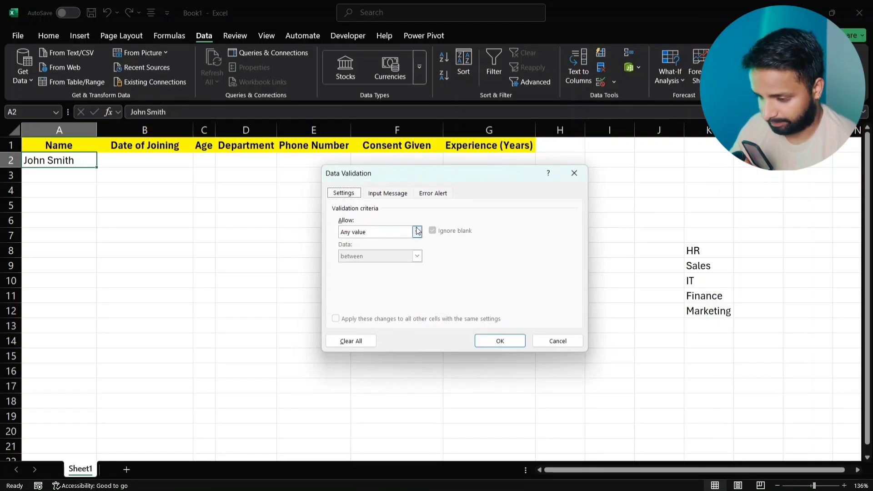
click(575, 174)
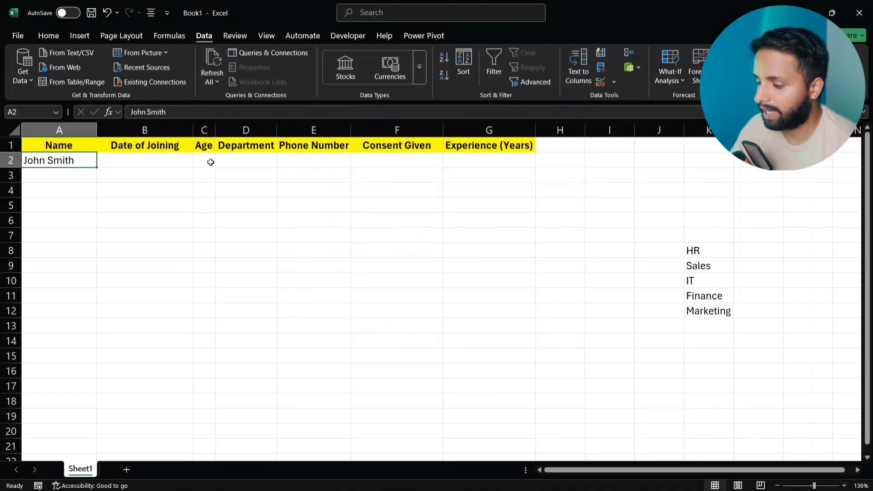
- Start a data validation rule on the entire Name column that allows Custom criteria
click(75, 129)
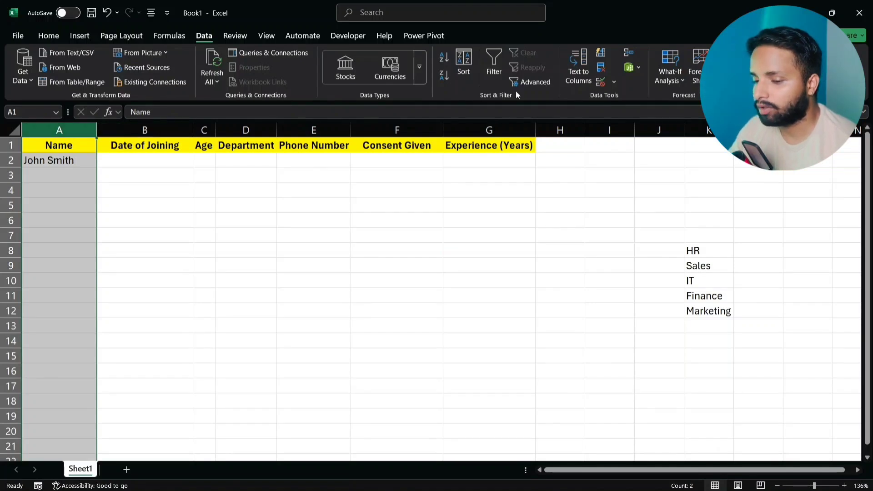
click(613, 82)
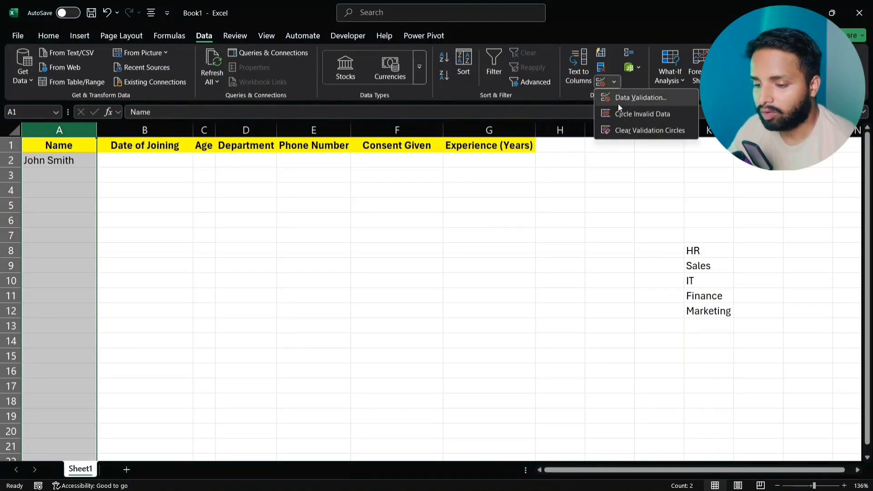
click(621, 103)
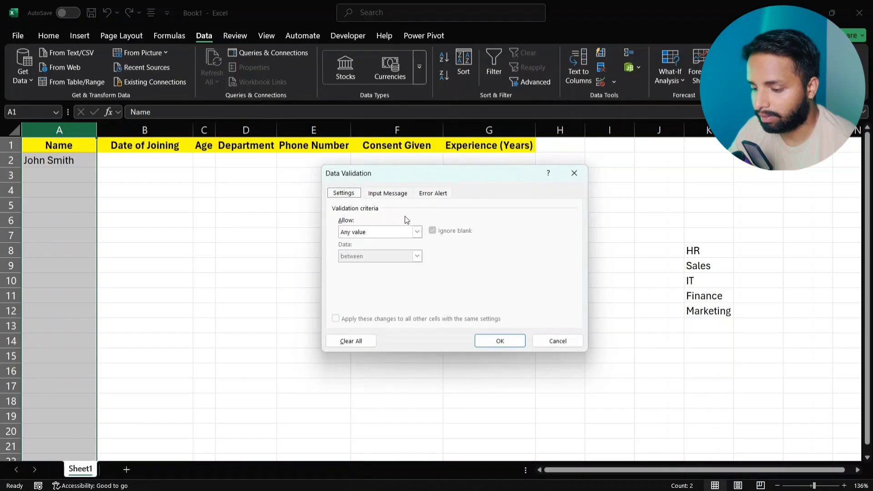
click(418, 232)
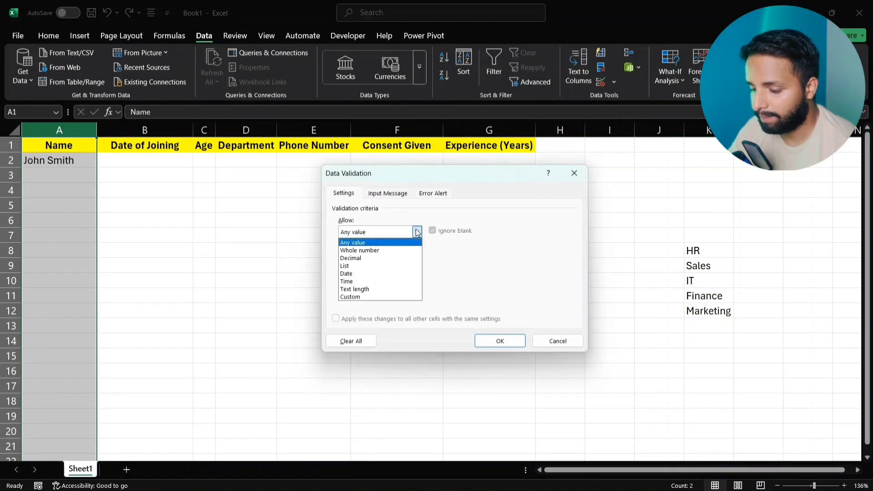
click(381, 297)
- Enter =istext(A1)=TRUE as the custom validation formula for the Name column
click(378, 280)
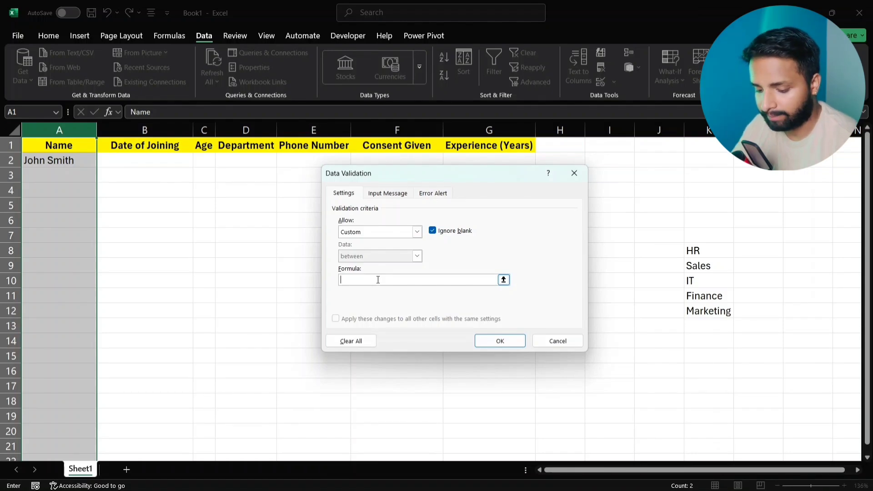
text(=is)
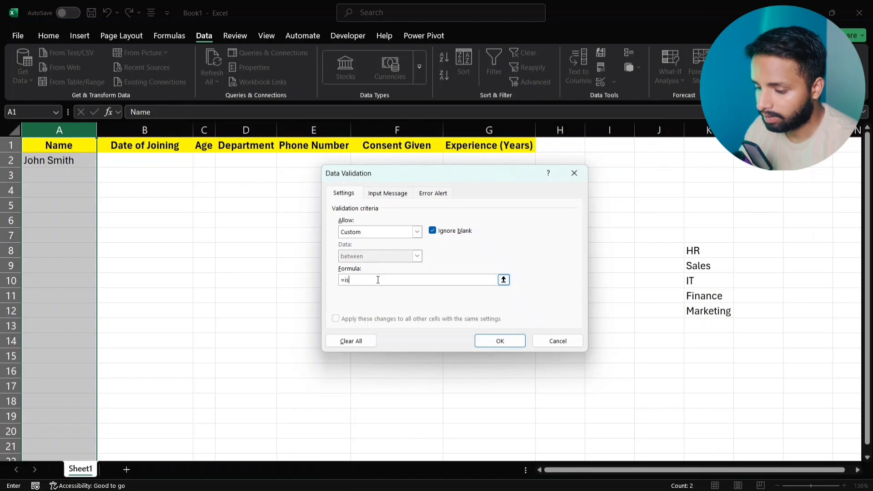
text(text()
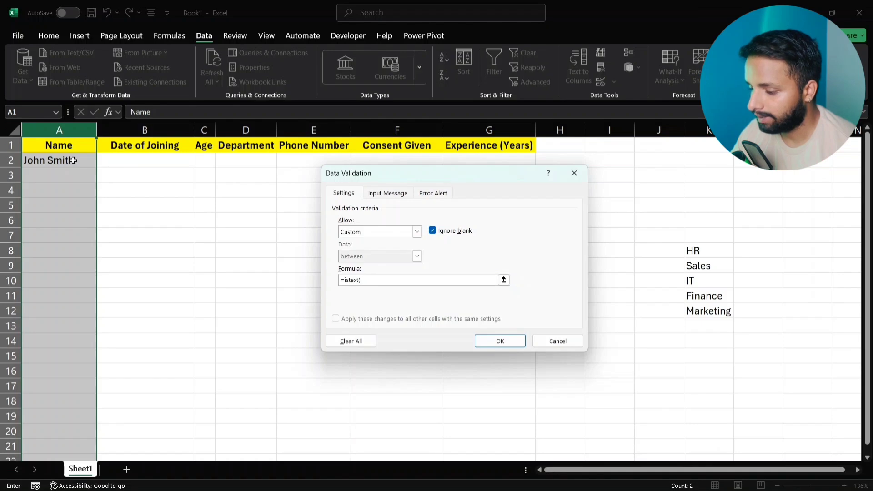
click(73, 160)
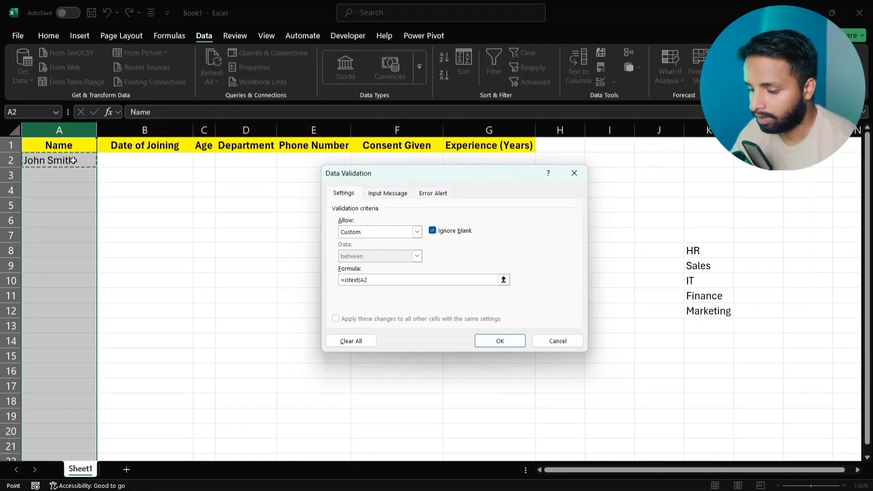
key(BackSpace)
text(1)
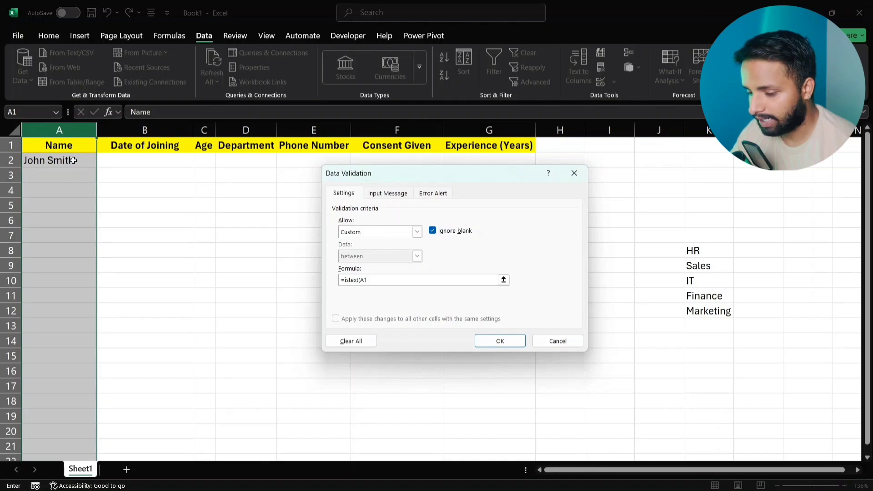
text()=)
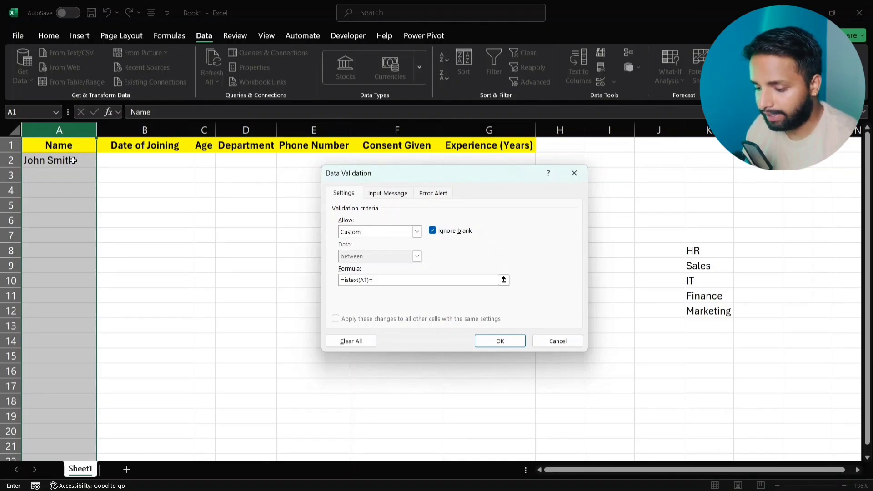
text(TRUE)
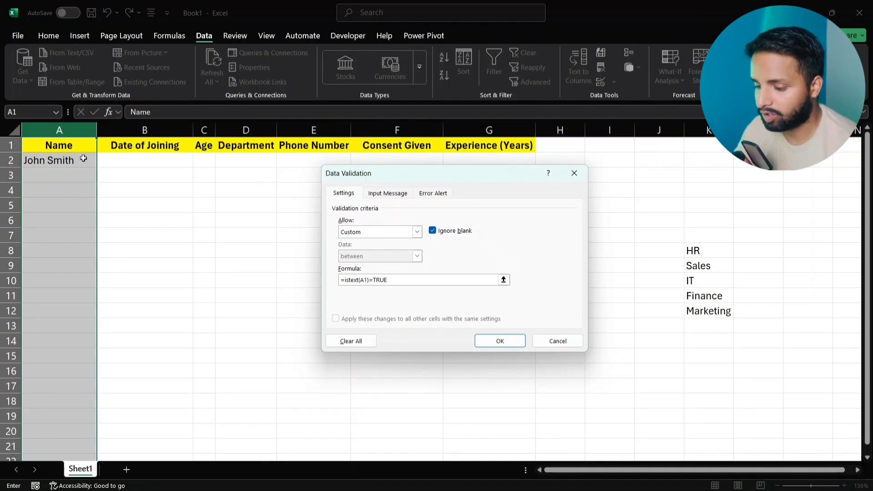
- Give the rule an input message titled "Enter your name" with the text "Enter quickly"
click(397, 195)
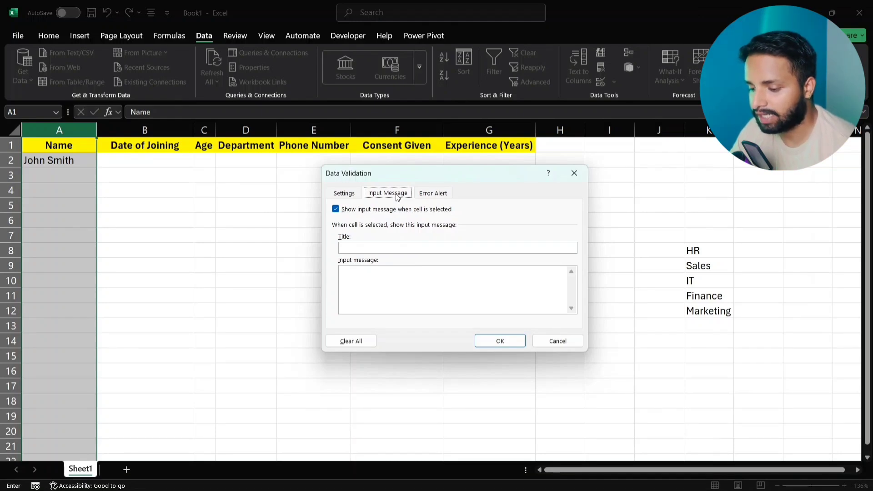
click(368, 248)
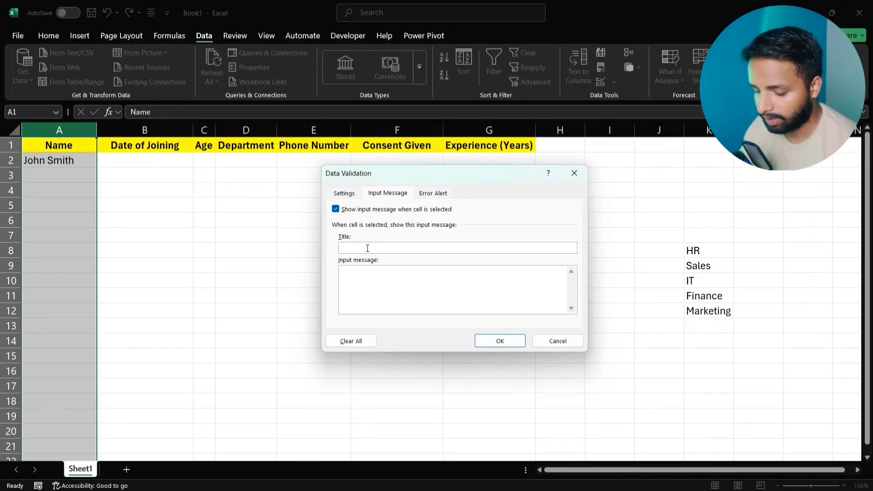
text(Enter)
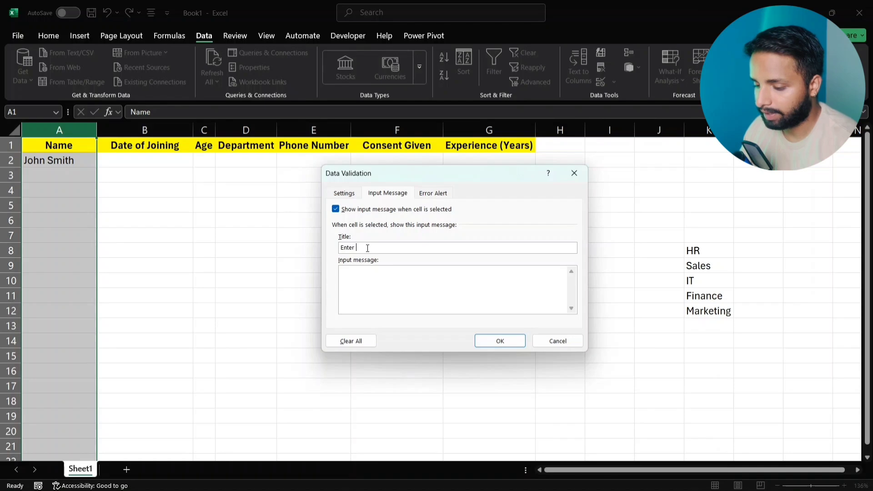
text( your name)
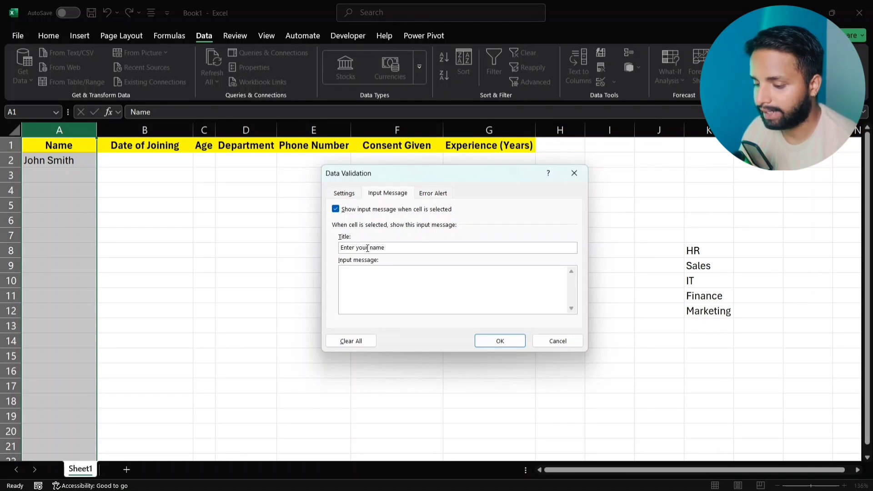
click(393, 281)
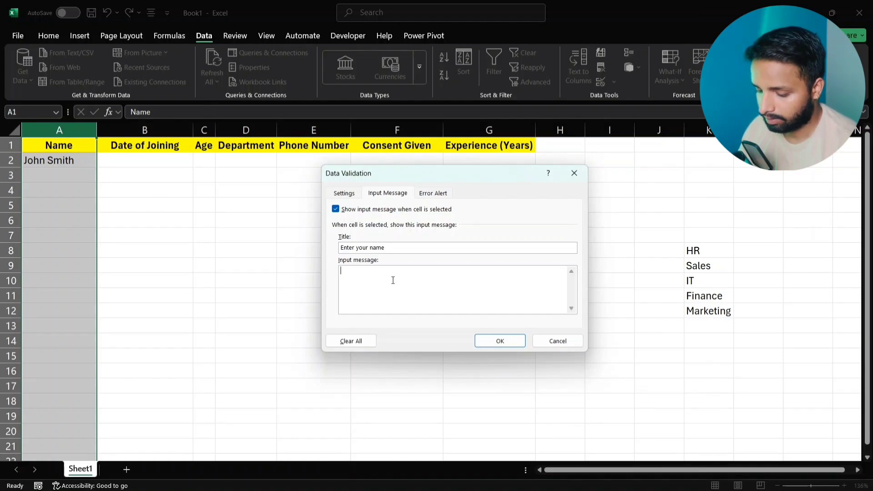
text(Enter qu)
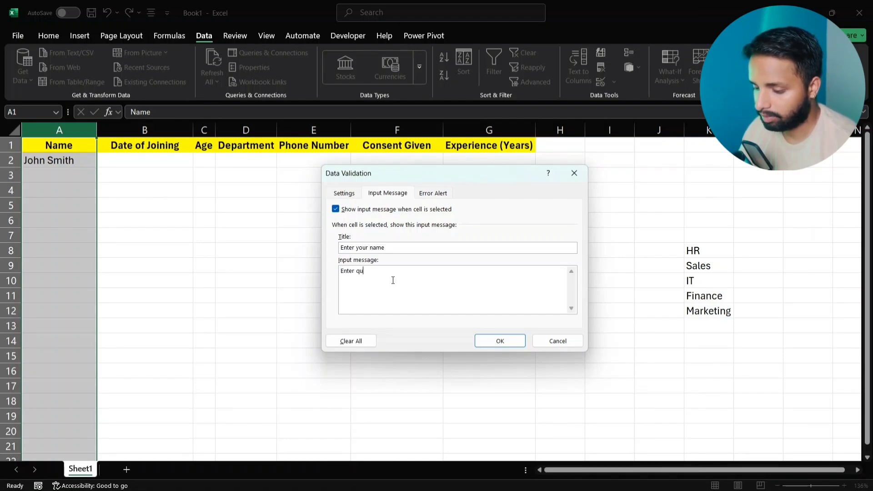
text(eckliy)
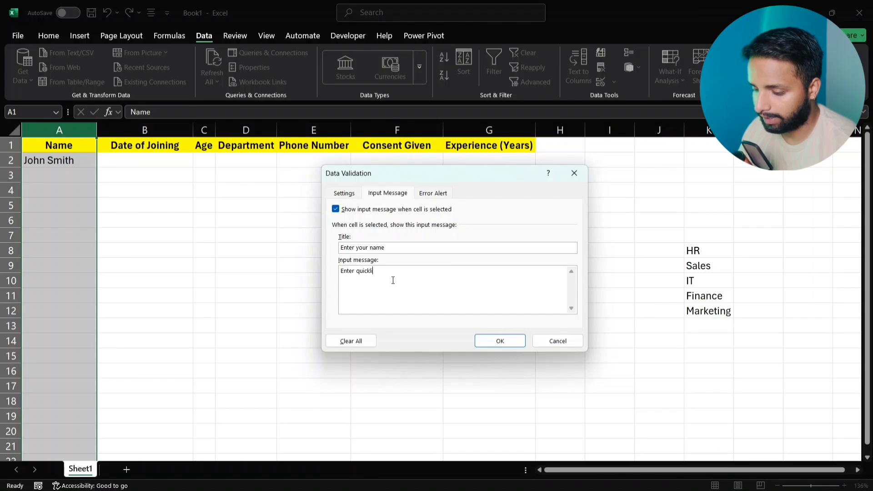
key(BackSpace)
key(BackSpace)
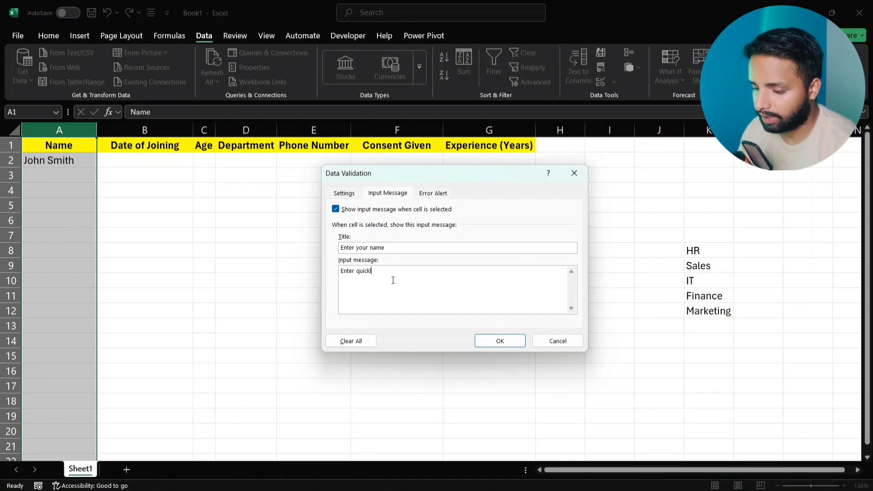
text(y)
- Try the Information and Warning styles for the rule's error alert and settle on Stop
click(432, 193)
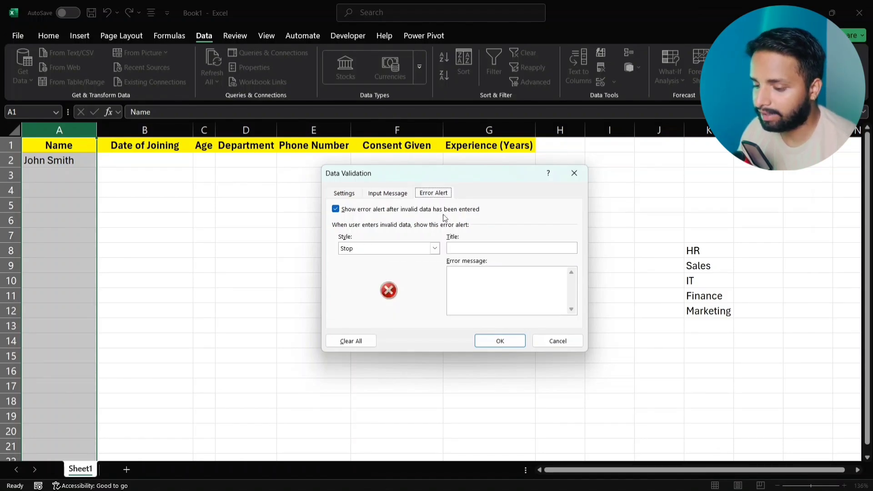
click(436, 248)
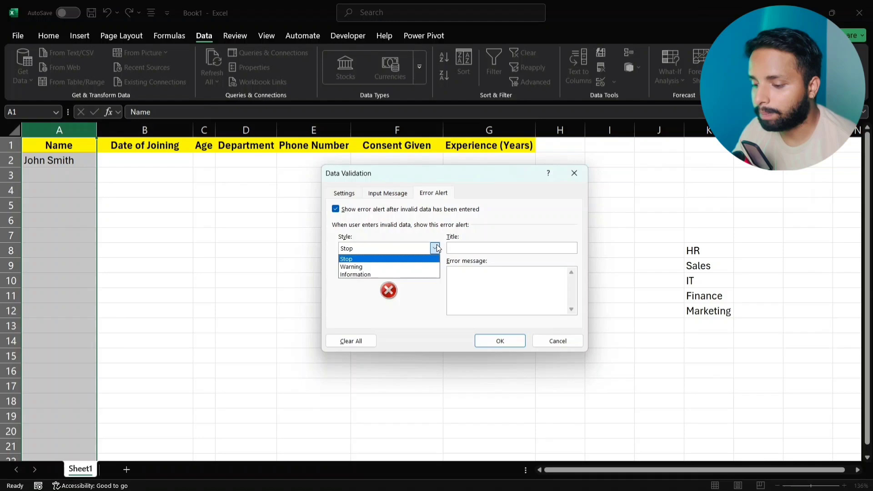
click(419, 275)
click(435, 249)
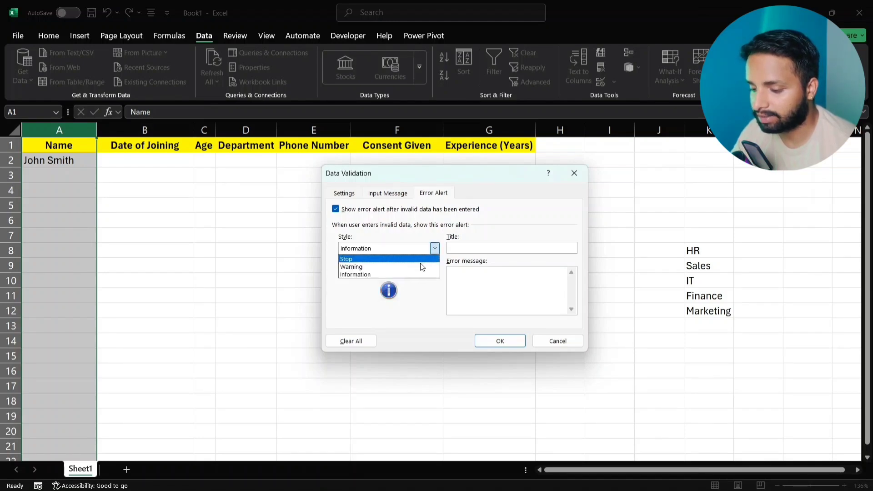
click(412, 272)
click(435, 248)
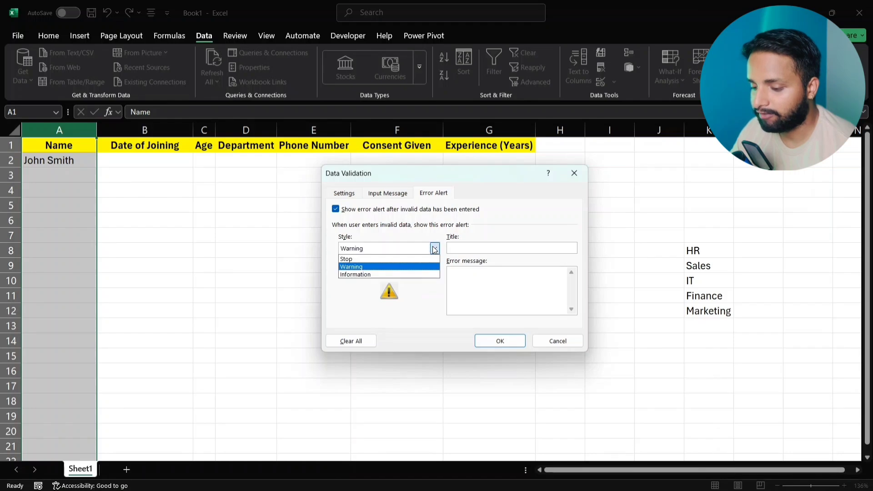
click(406, 259)
- Title the error alert "Name can not be number" and apply the validation rule to the Name column
click(480, 247)
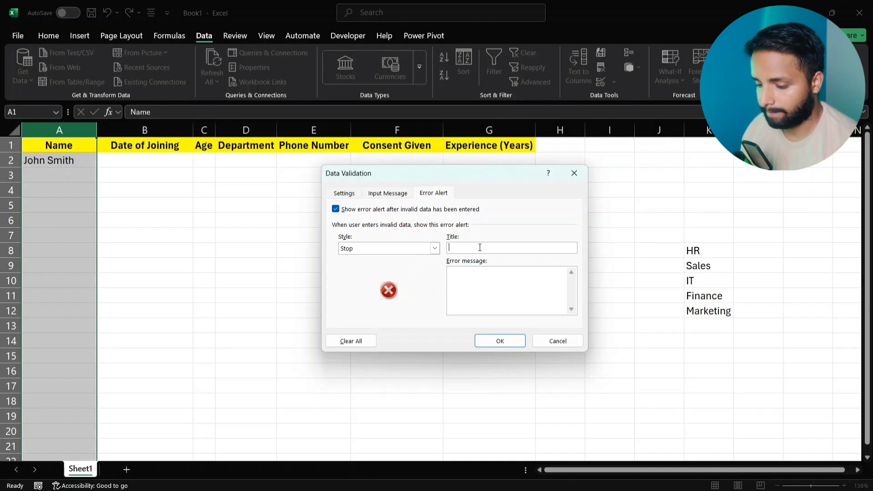
text(Name co)
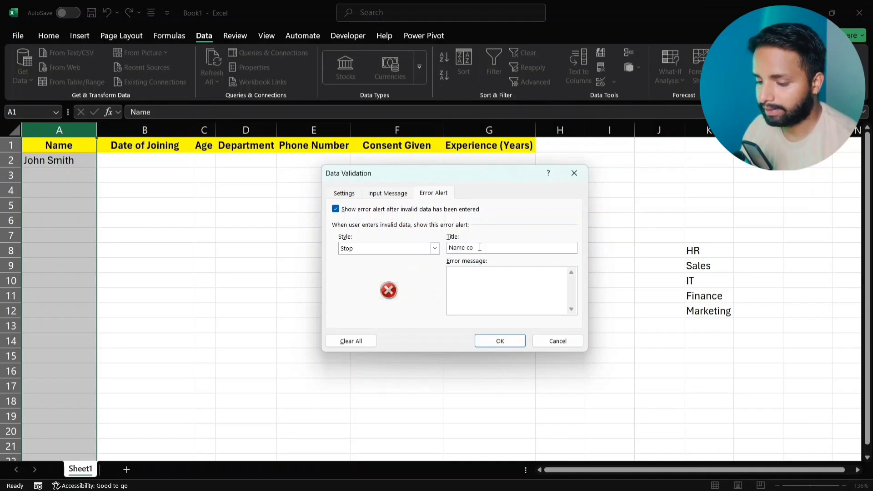
key(BackSpace)
text(an)
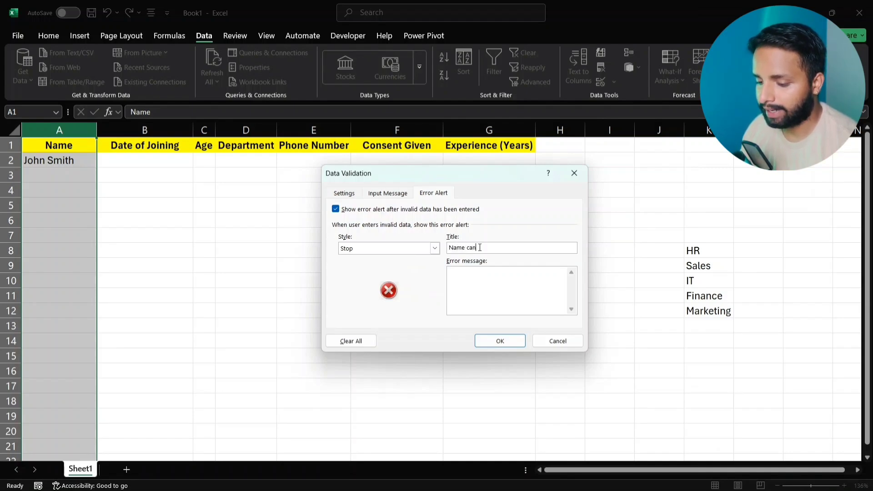
text( not be text)
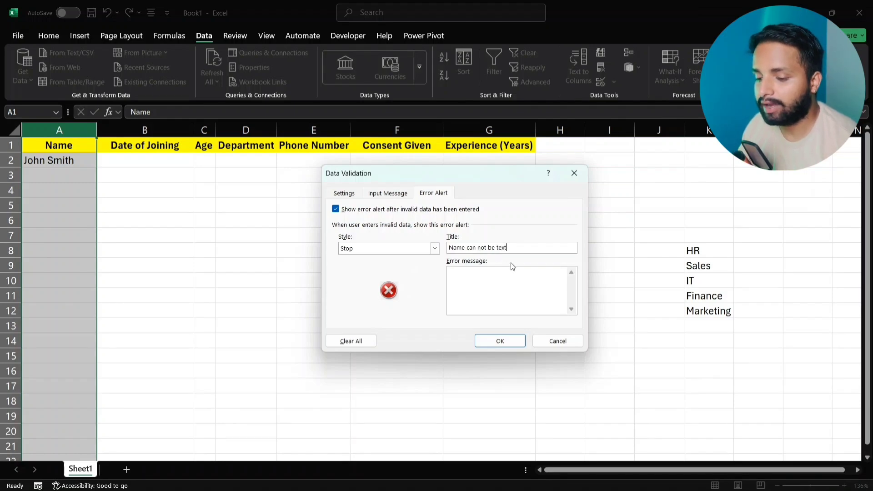
key(BackSpace)
key(BackSpace)
key(BackSpace)
key(BackSpace)
text(number)
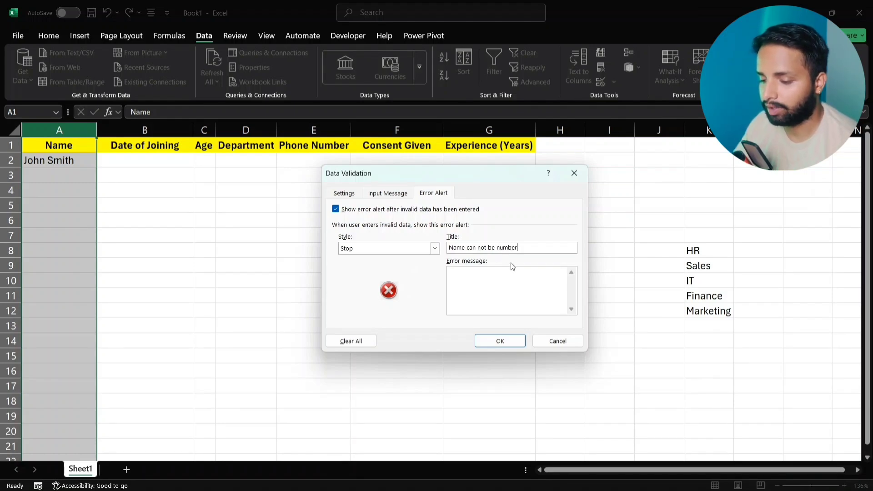
click(345, 195)
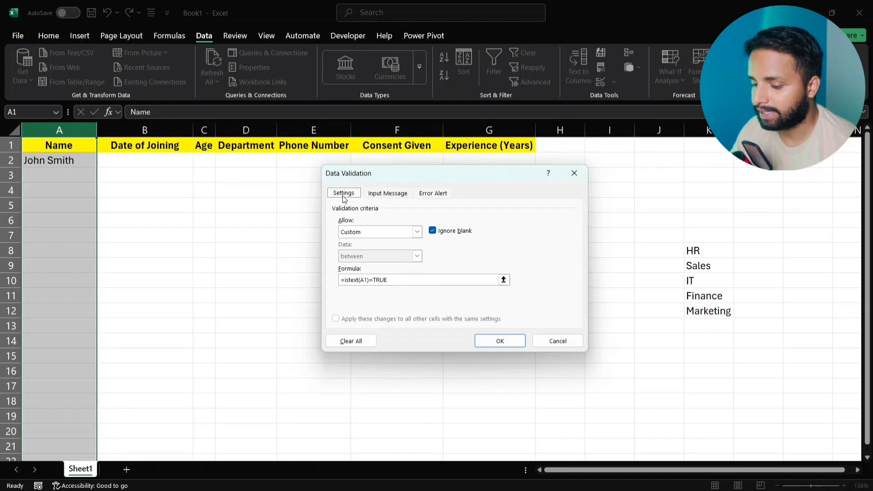
click(500, 341)
- Select empty cells A3 and A4 in the Name column to check the input message
click(45, 174)
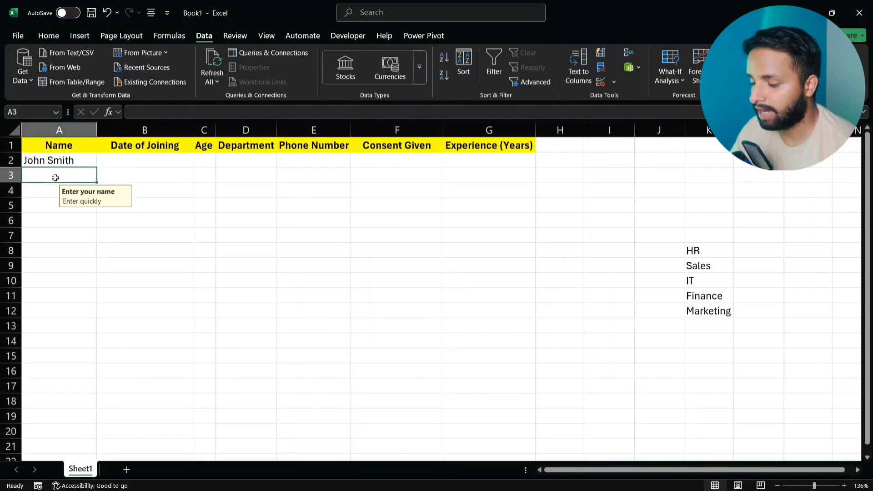
click(54, 189)
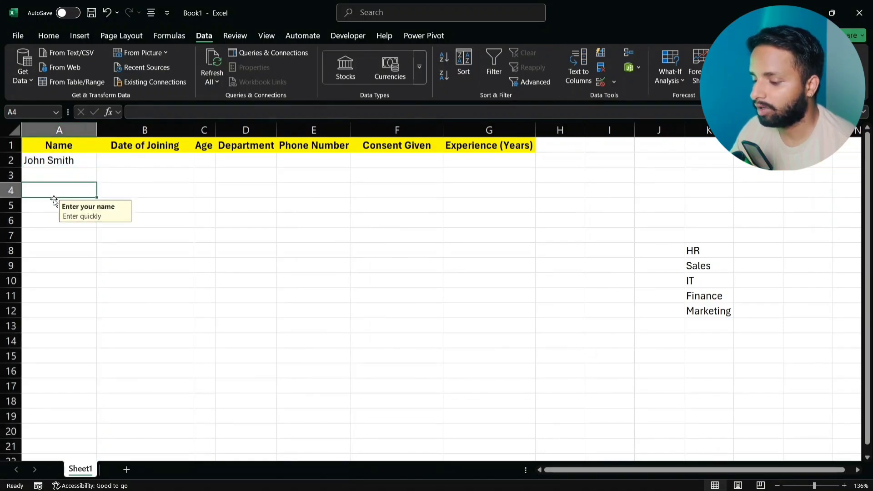
click(55, 174)
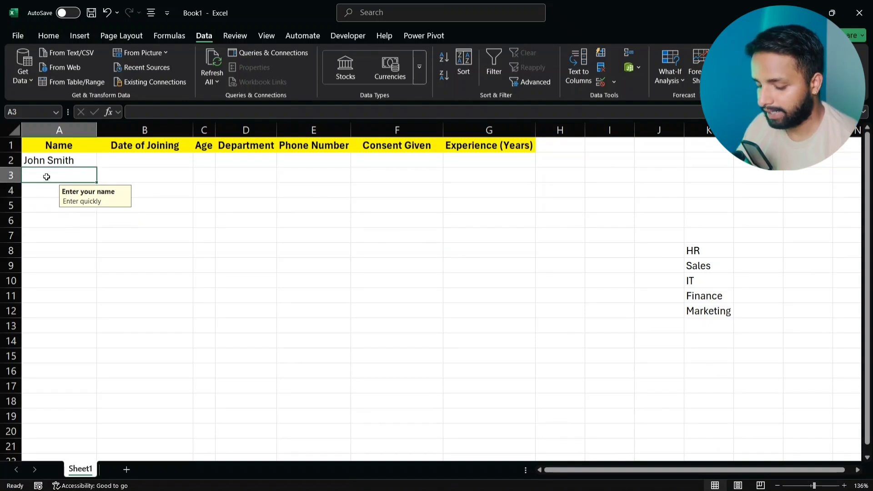
- Test the Name rule by entering 1234 in cell A3, and retry the entry with a text first name
text(1234)
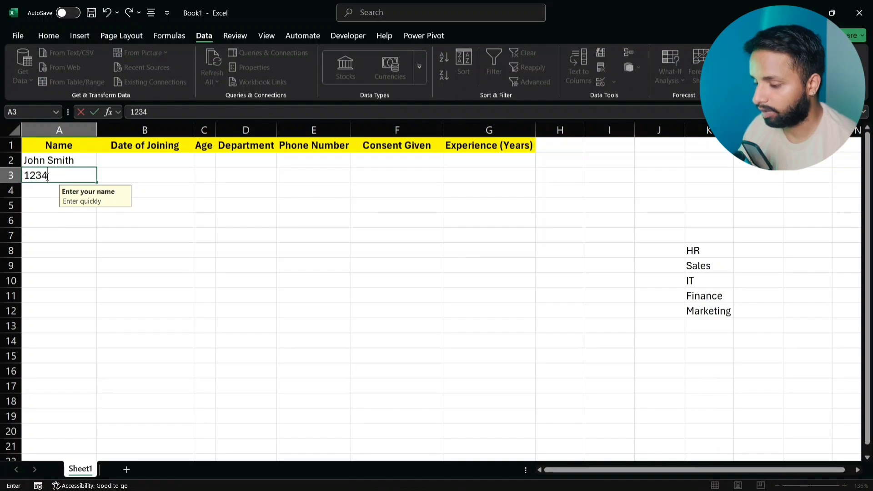
key(Return)
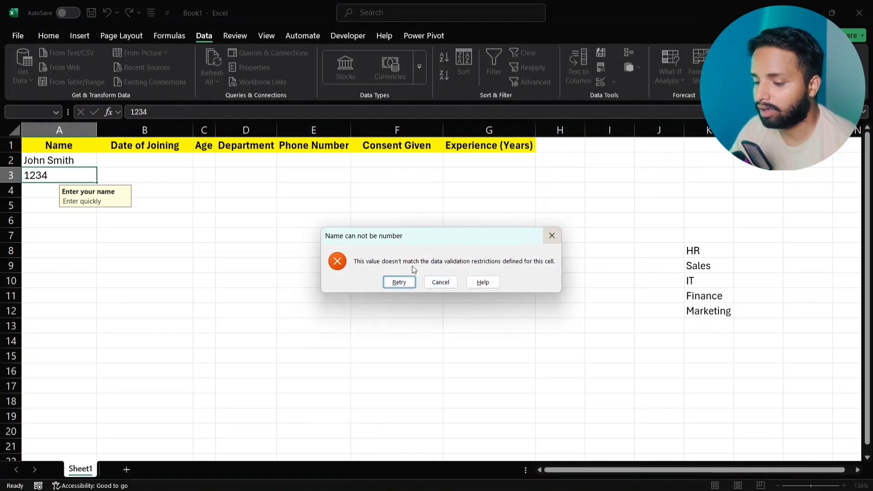
click(399, 282)
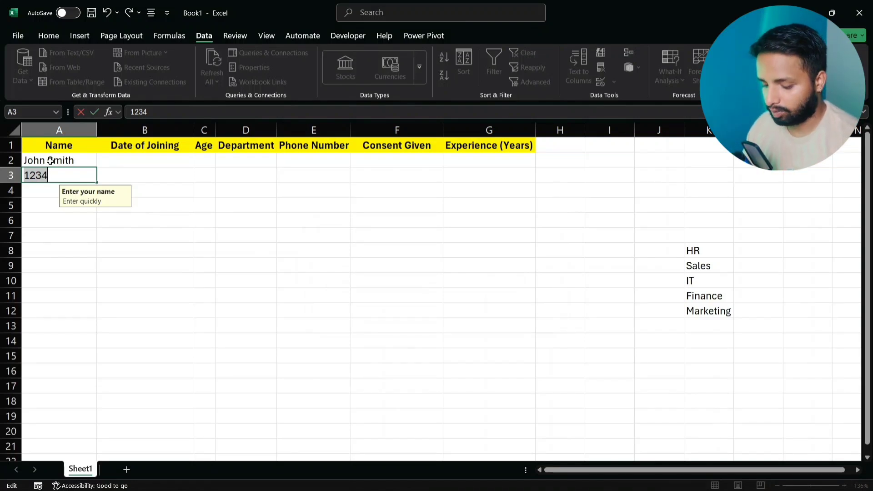
text(Dhruv)
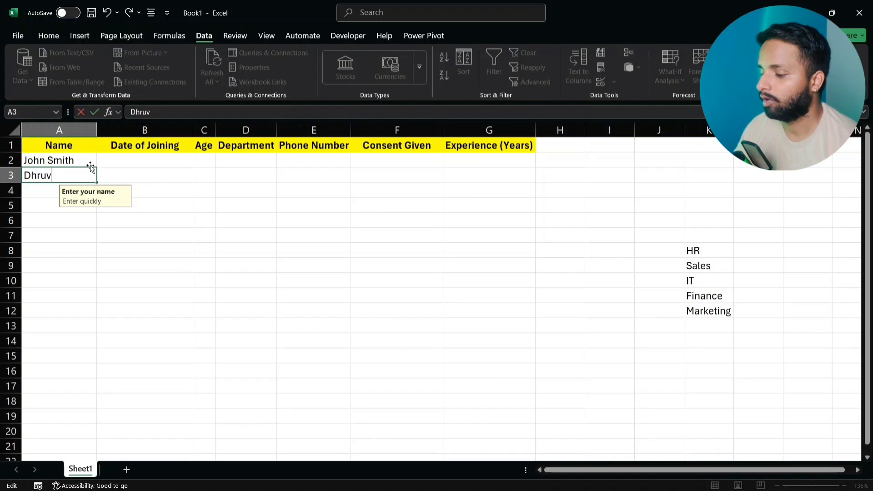
key(Return)
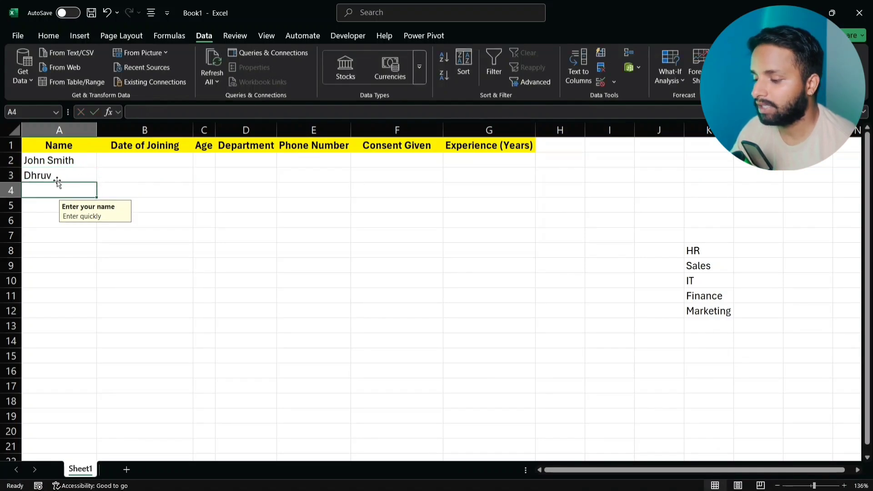
- Try to enter 3452 in cell A4 of the Name column and discard the entry
text(345)
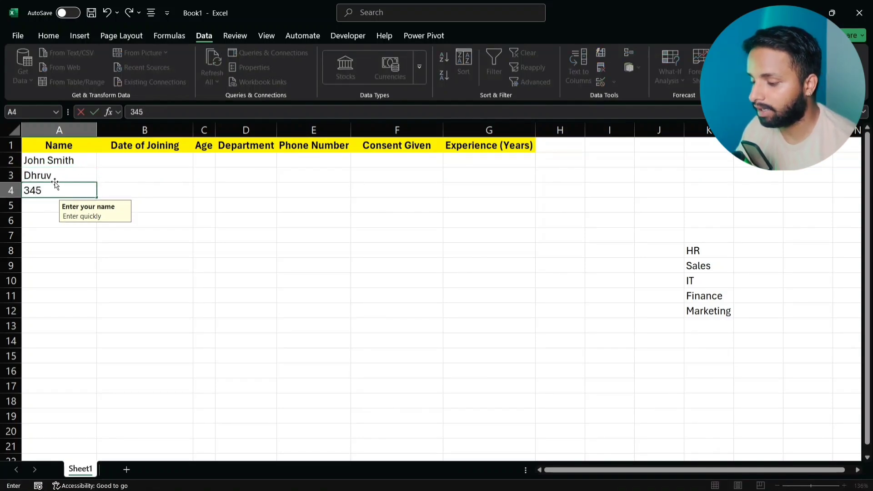
text(2)
key(Return)
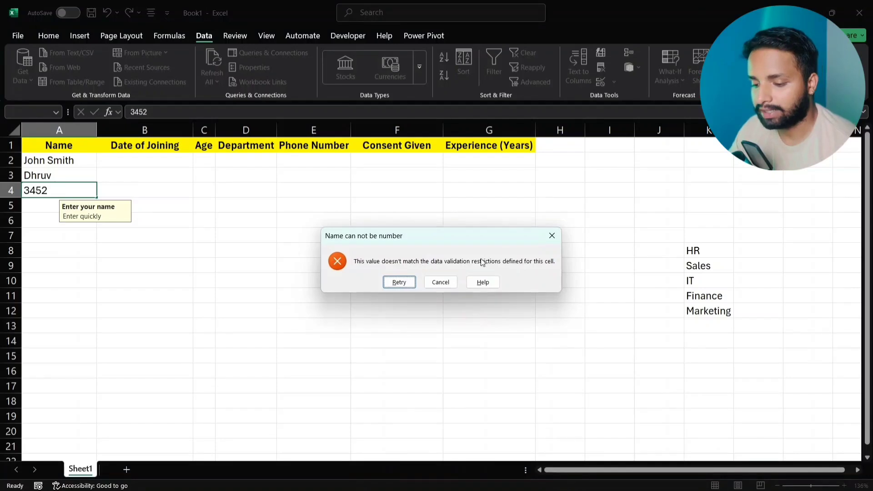
click(550, 237)
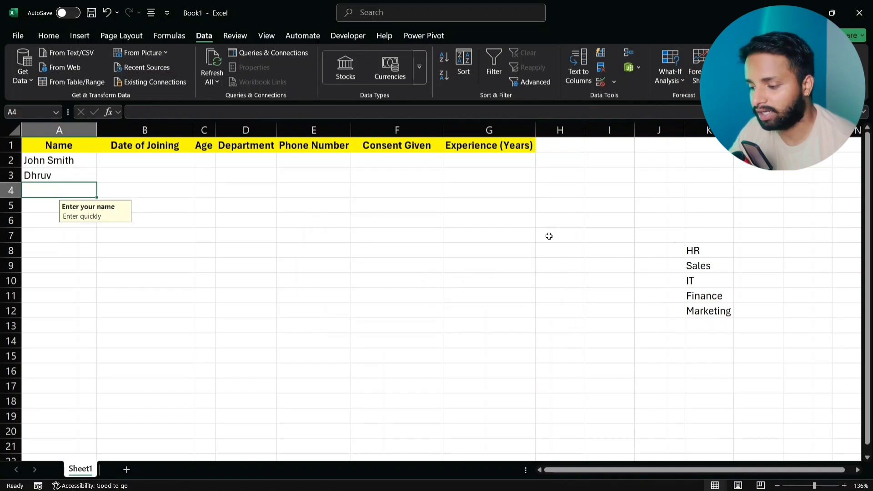
- Start a data validation rule on the Date of Joining column that allows only dates, keeping the between condition
click(145, 130)
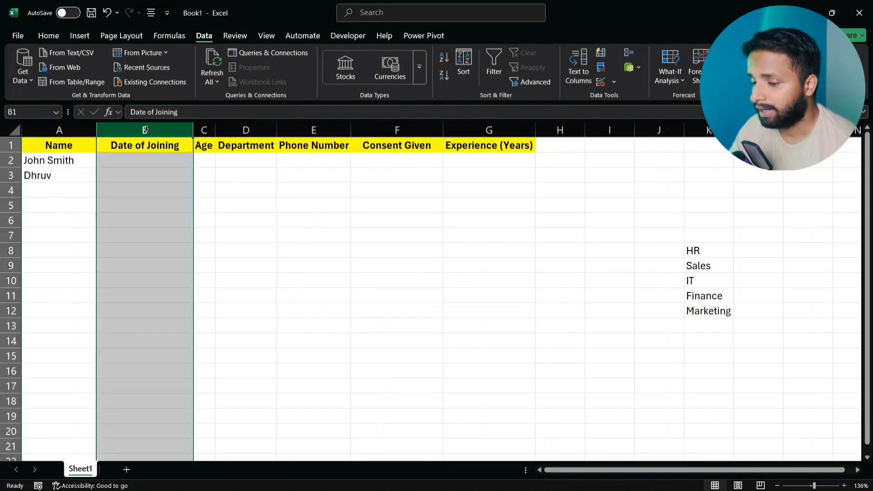
click(612, 80)
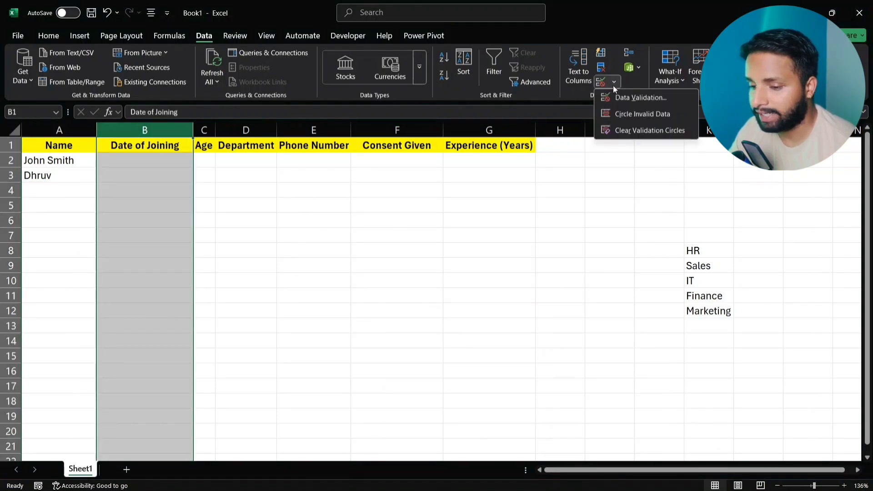
click(636, 98)
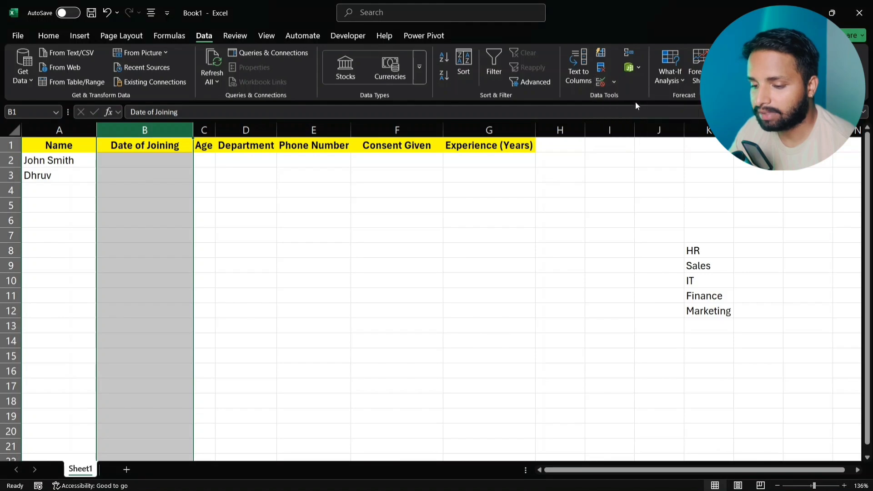
click(417, 232)
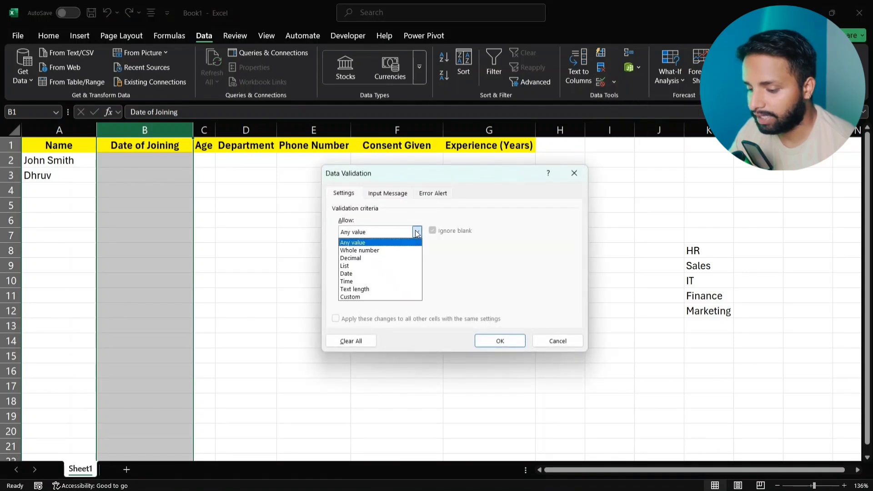
click(360, 274)
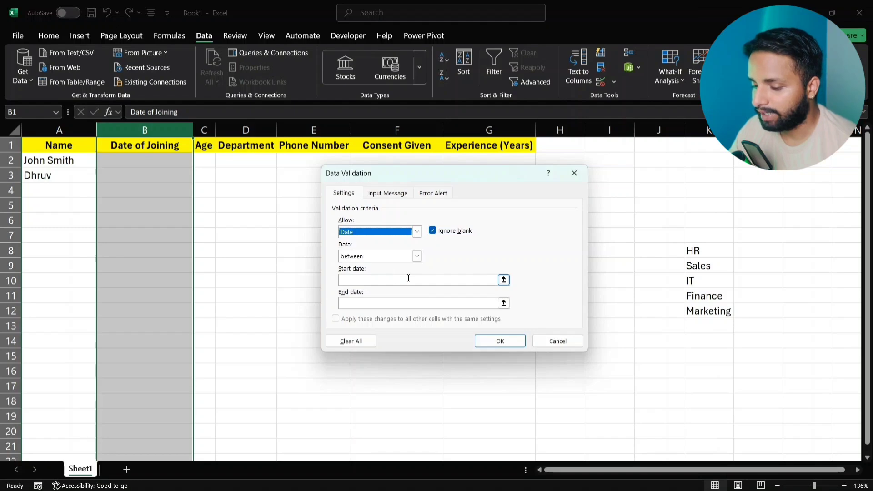
click(418, 258)
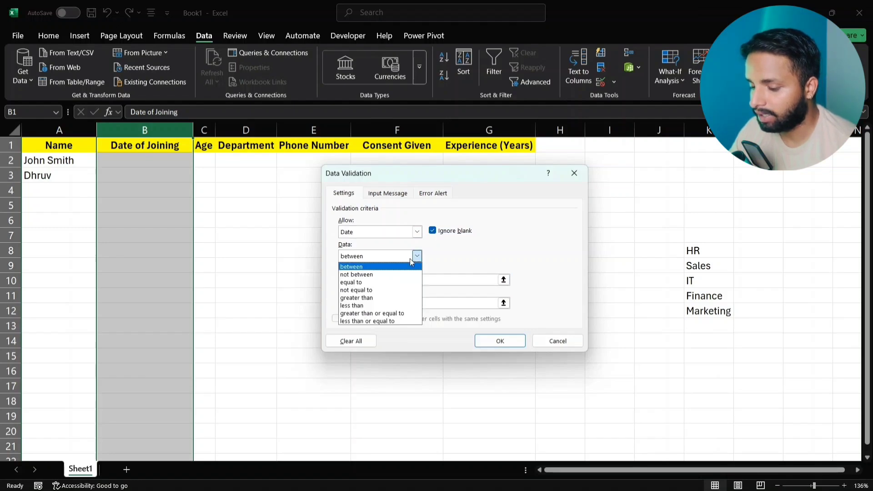
click(384, 267)
- Set the date rule's start date to 02-04-2020 and its condition to greater than
click(370, 284)
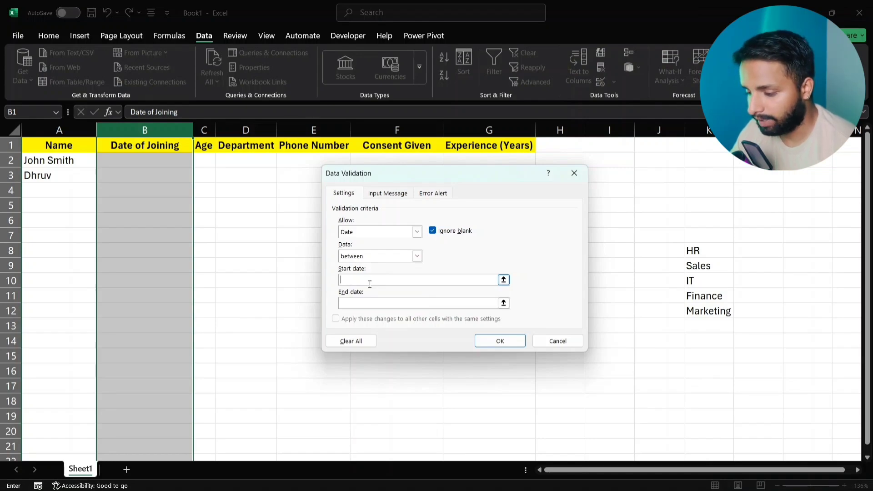
text(02-04)
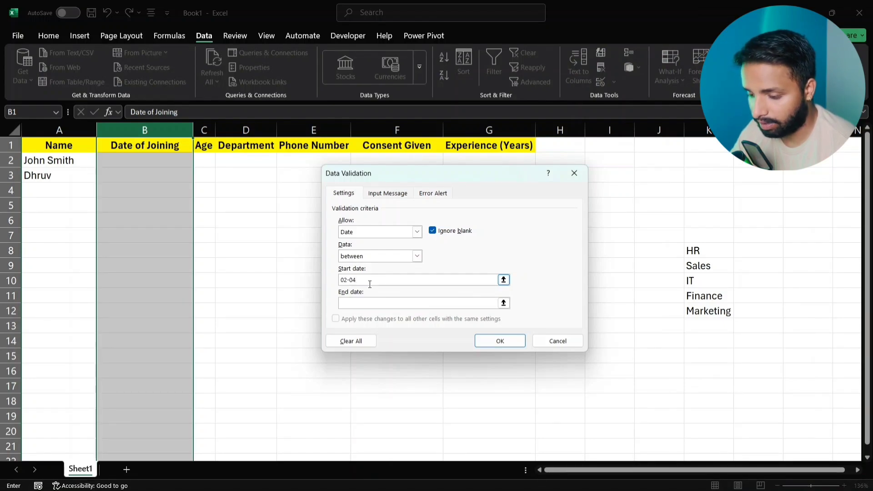
text(-2020)
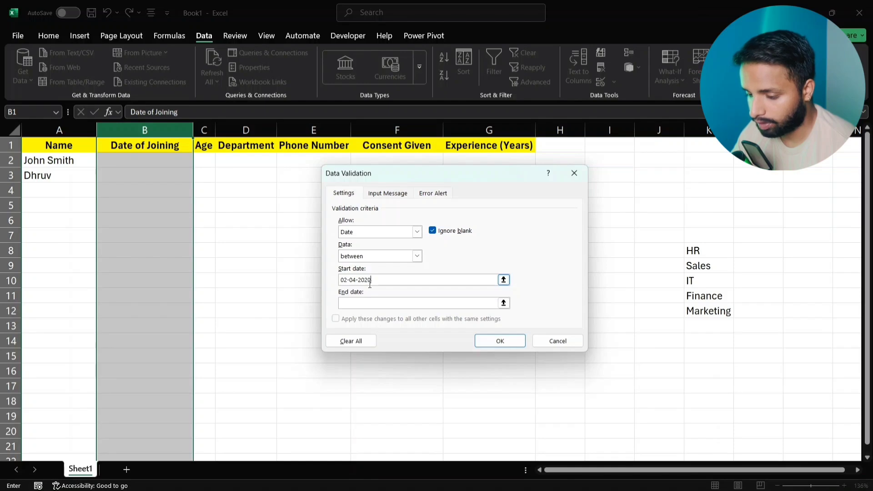
click(358, 304)
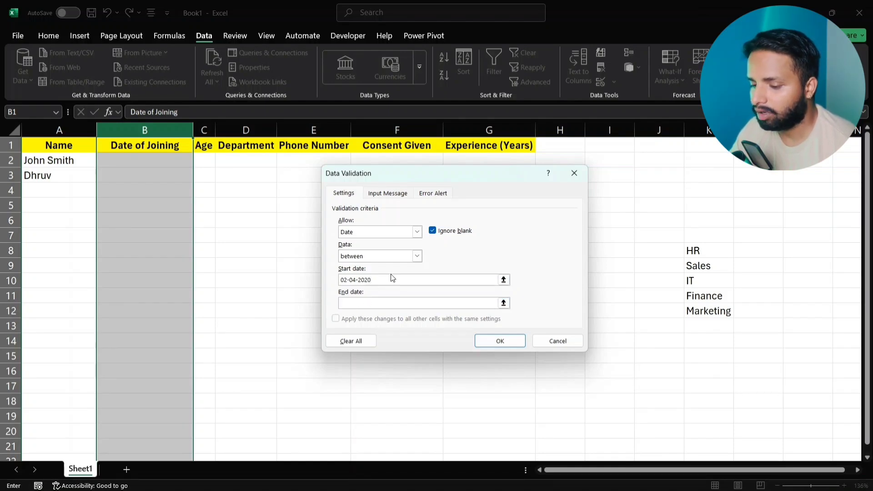
click(416, 257)
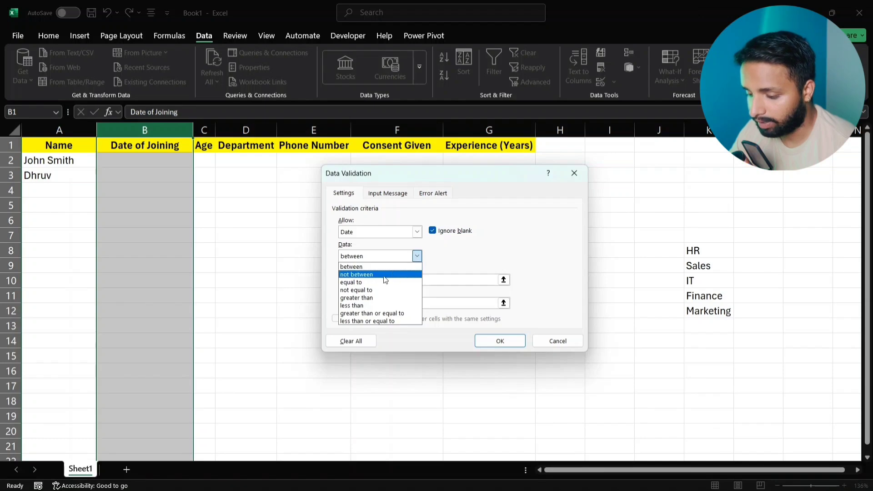
click(376, 299)
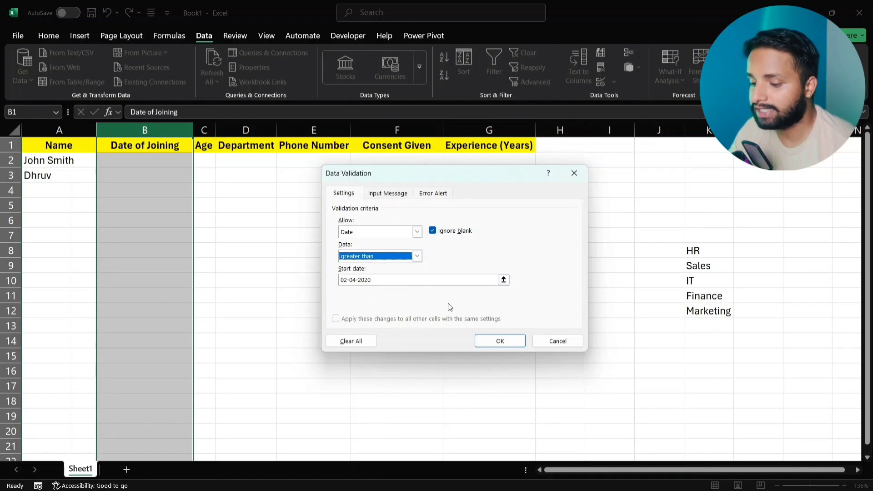
- Title the date rule's input message "Make sure date is greater than 2"
click(392, 197)
click(384, 247)
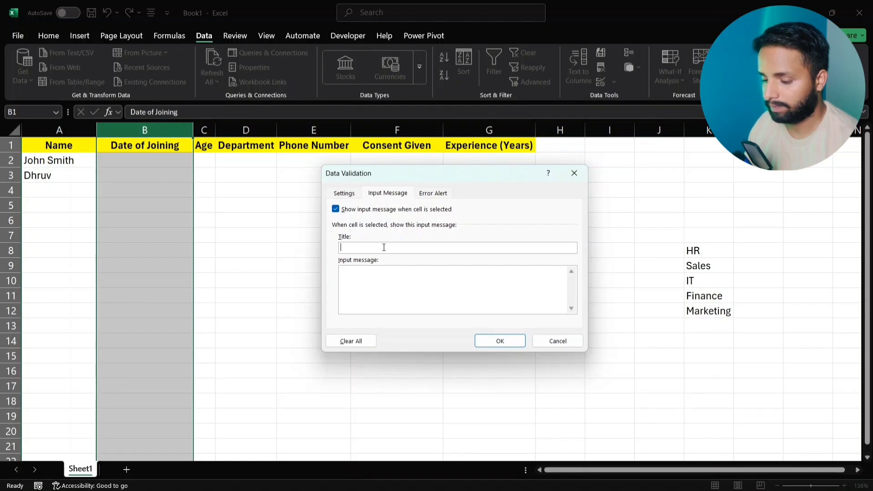
text(M)
key(BackSpace)
text(M)
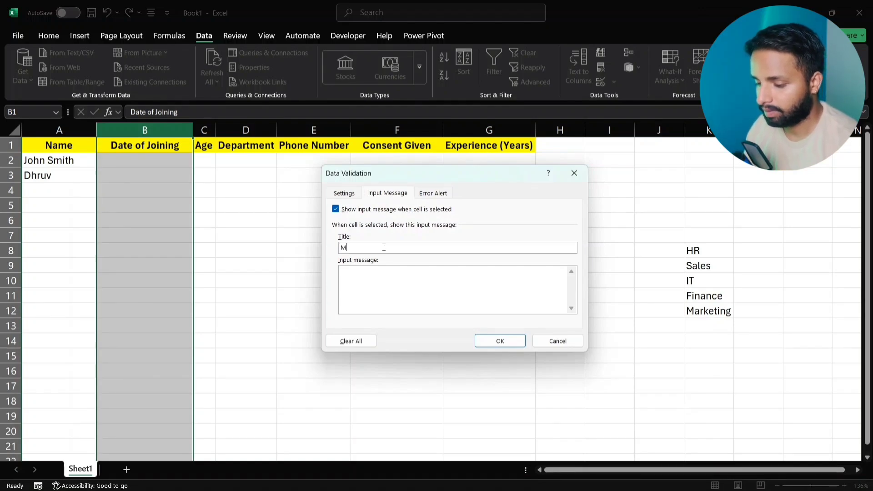
text(ake sure da)
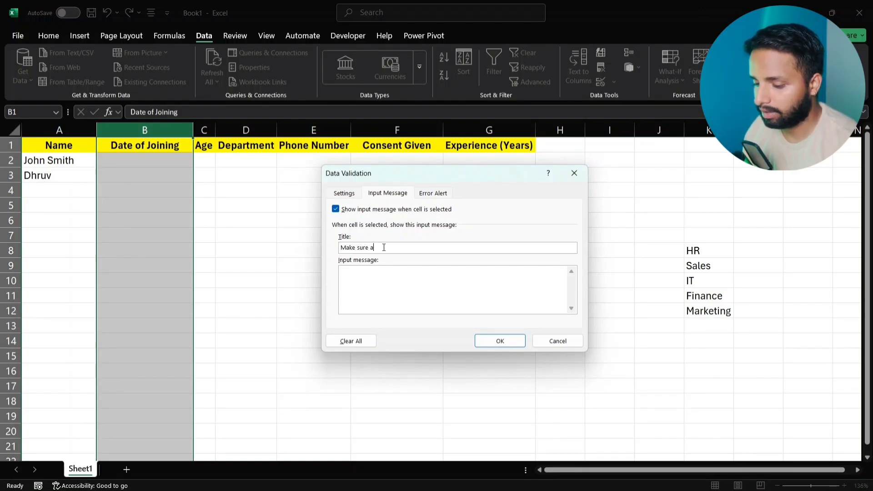
key(BackSpace)
text(date is)
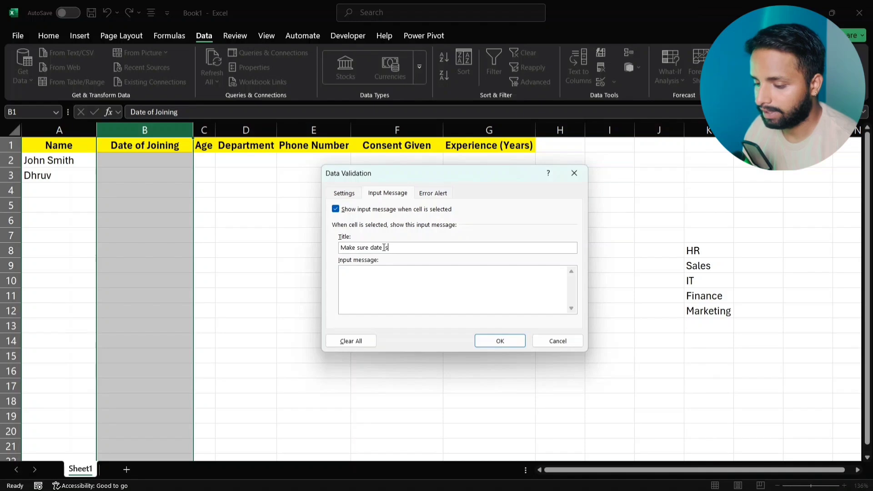
text( greater than)
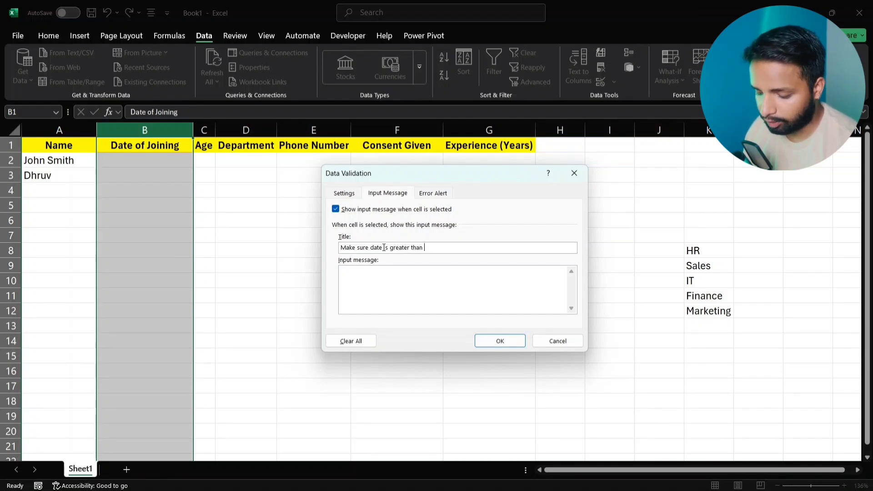
text( 2)
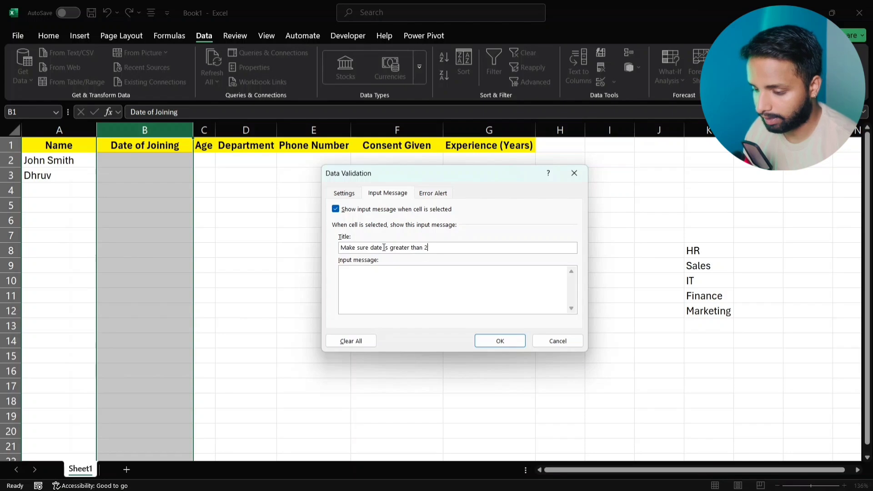
- Copy the title into the input message text and complete it as "Make sure date is greater than 02-04-2020"
drag(443, 247, 340, 249)
key(ctrl+c)
click(363, 287)
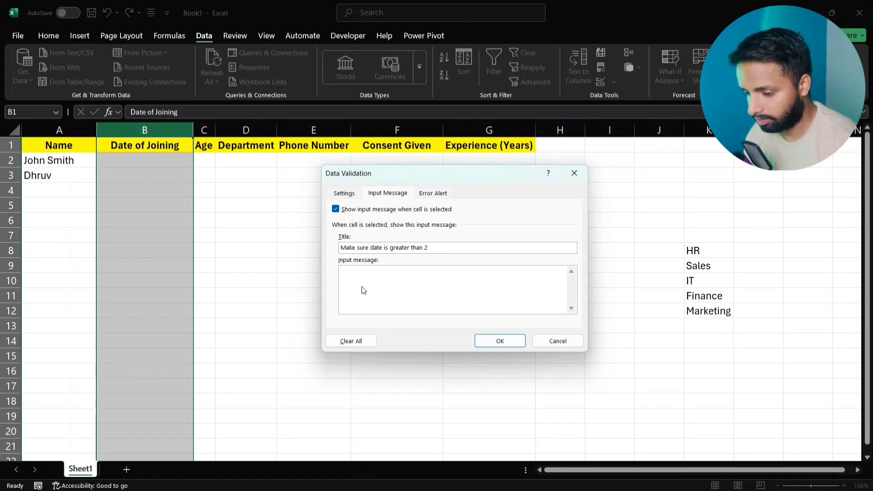
key(ctrl+v)
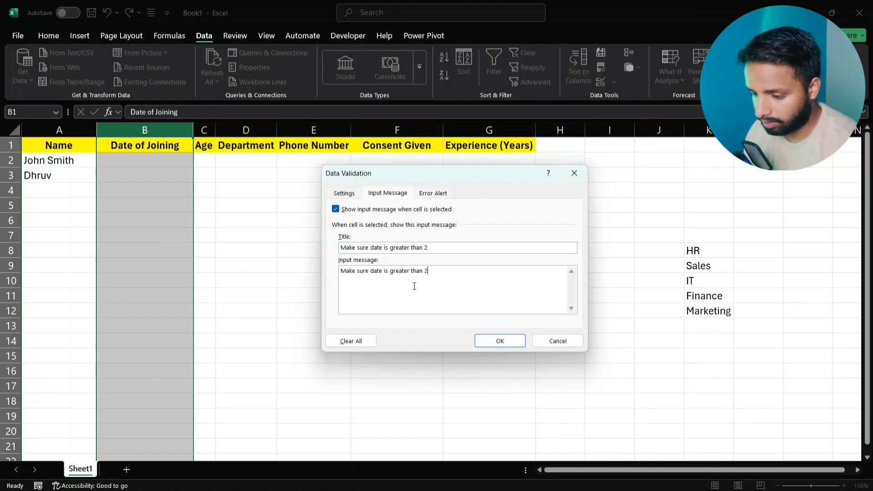
key(BackSpace)
text(0)
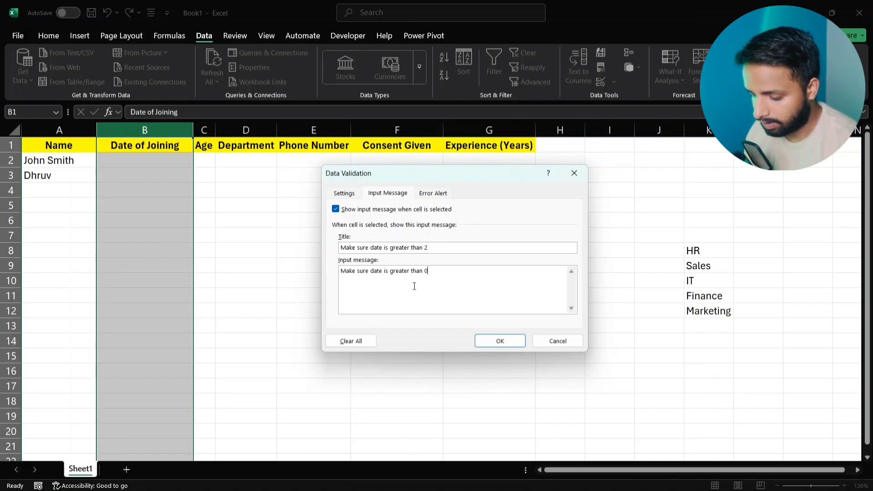
text(2-04)
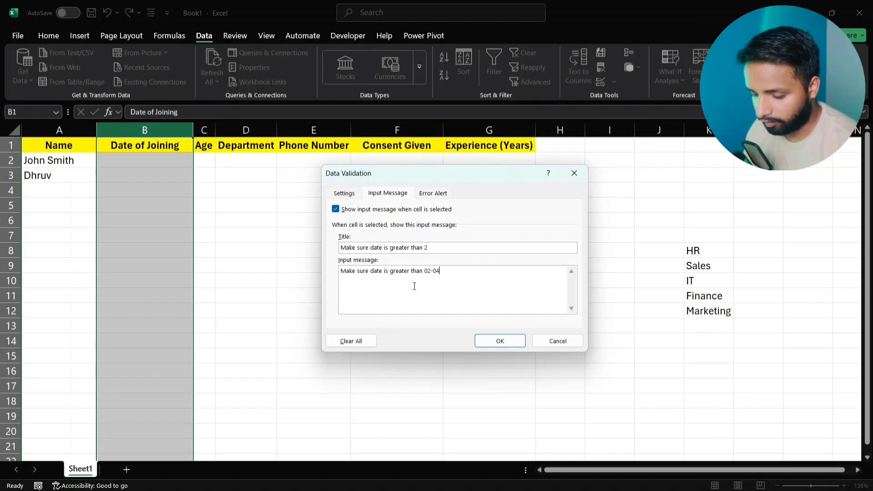
text(-2020)
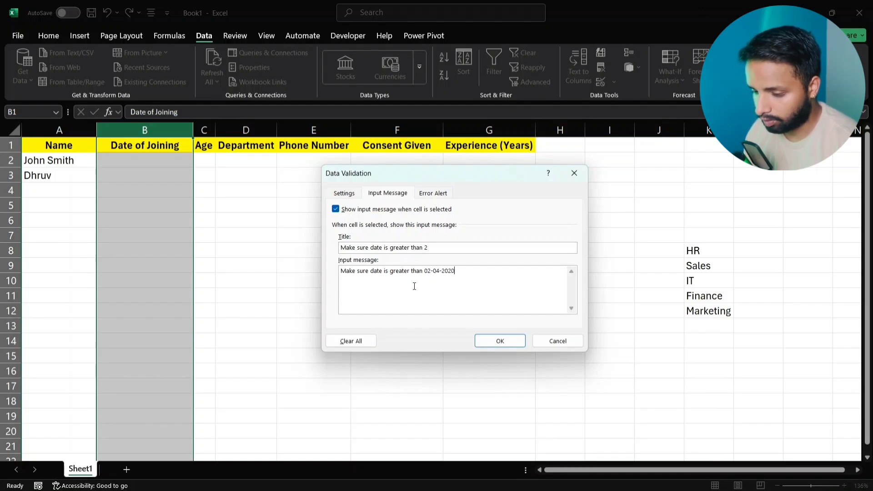
- Replace the input message's title with "Follow the rule"
drag(434, 249, 321, 248)
text(Follow)
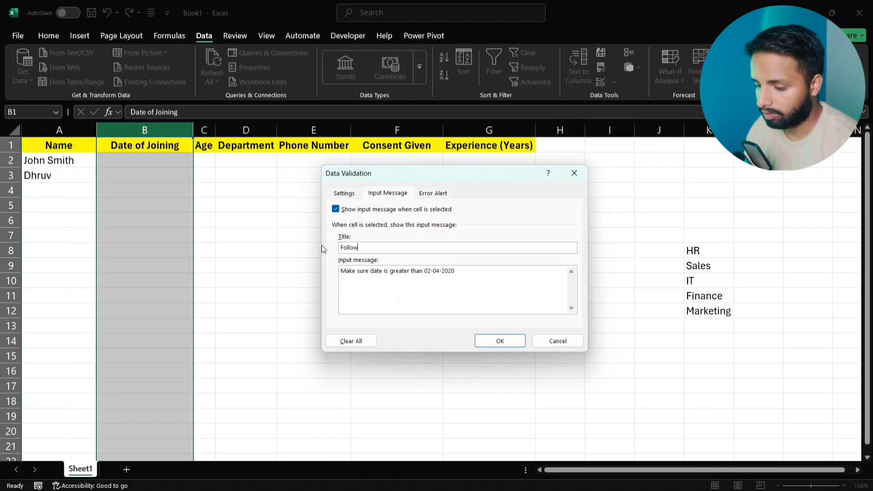
text( the rule)
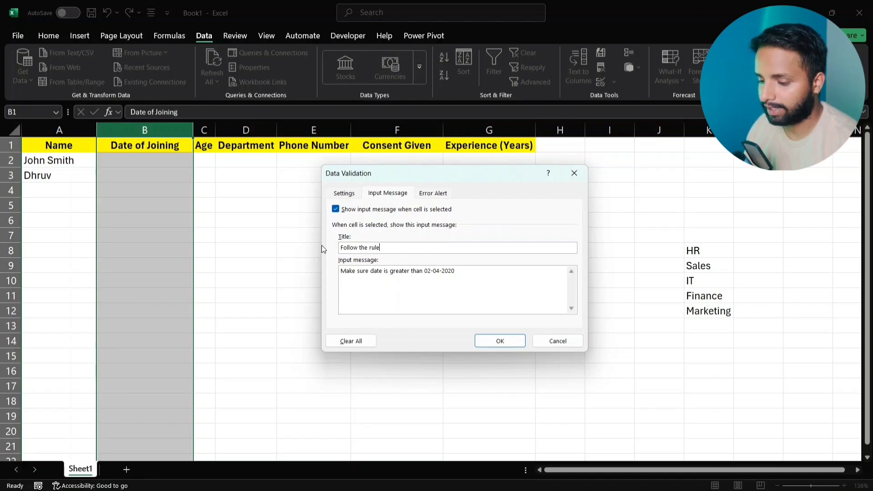
- Set the date rule's error alert to the Warning style and title it "Wrond DOJ"
click(436, 194)
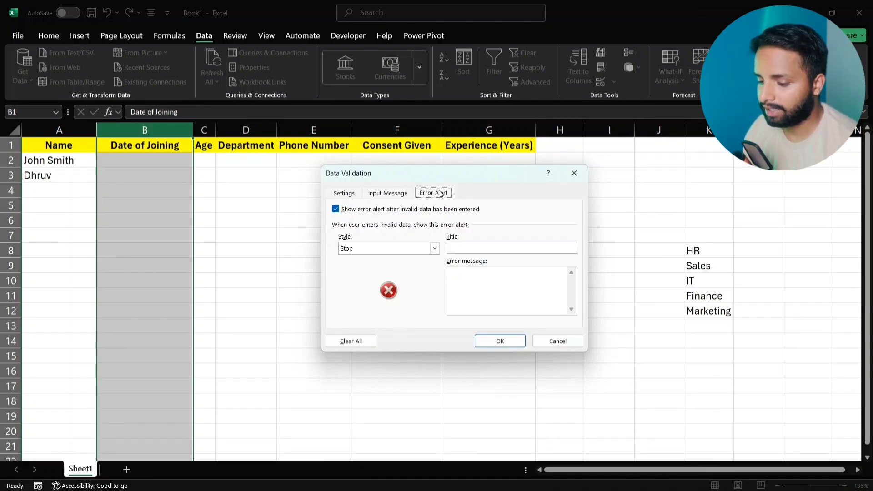
click(434, 246)
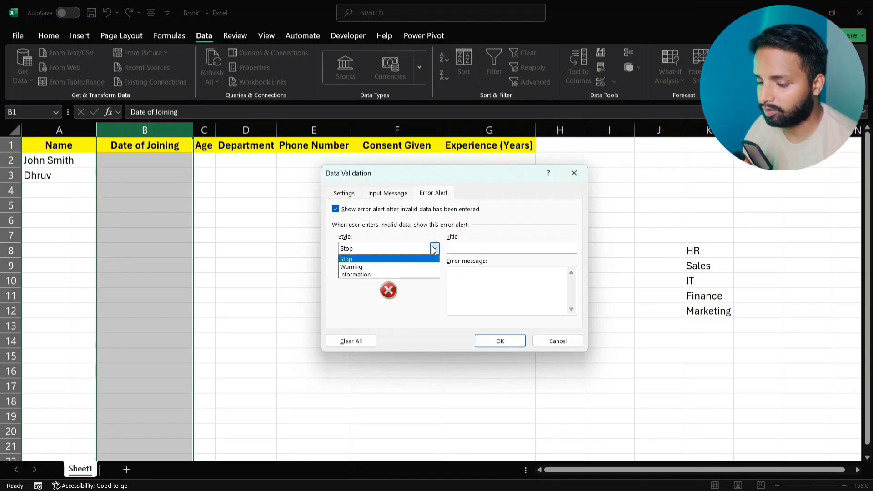
click(406, 266)
click(489, 248)
text(W)
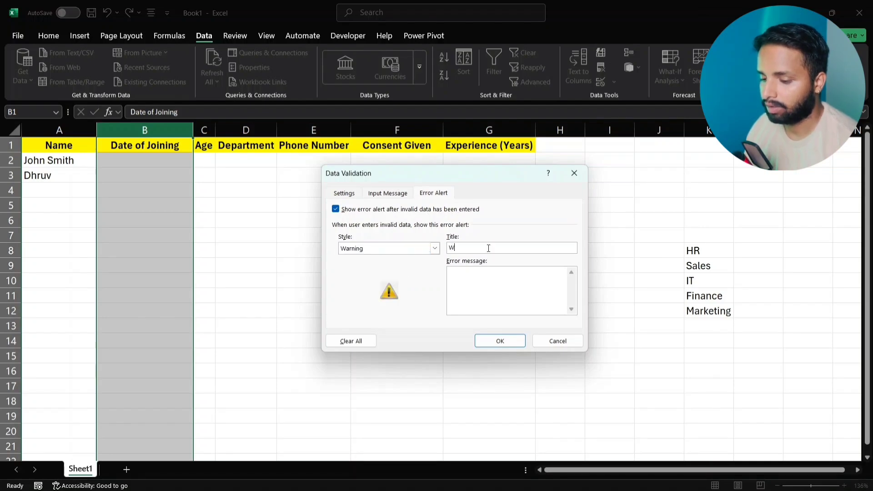
text(ri)
key(BackSpace)
text(ond )
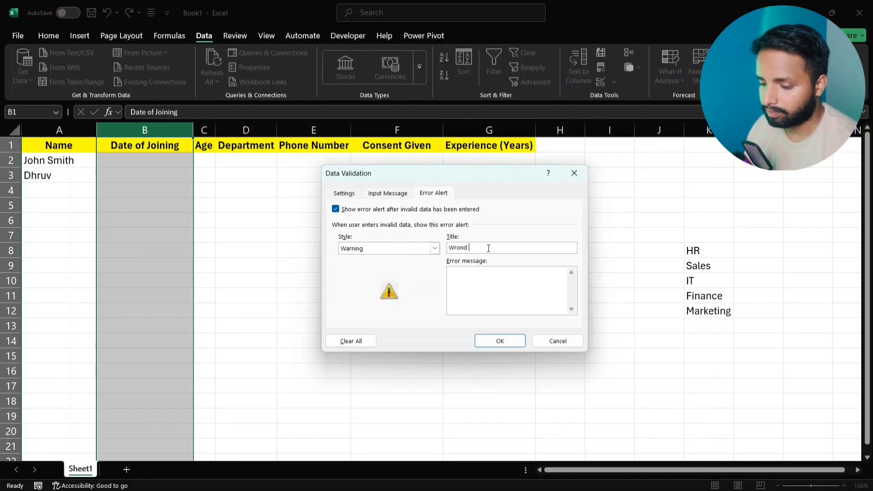
text(DOF)
key(BackSpace)
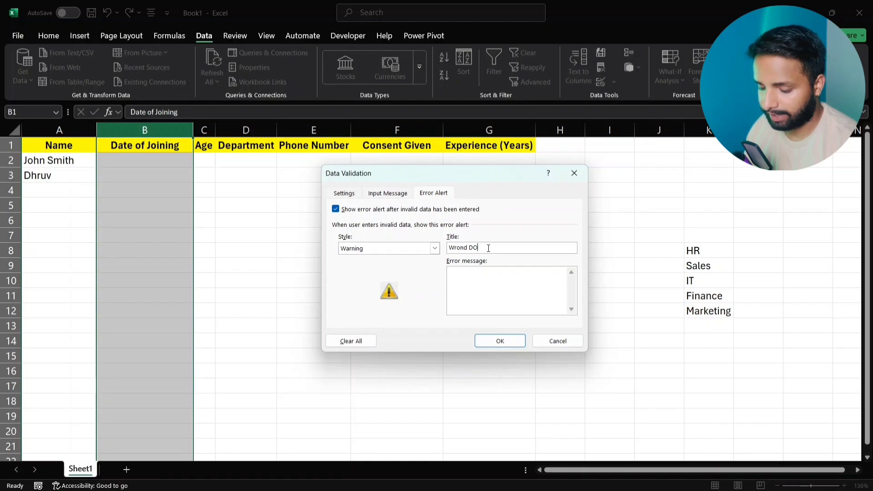
- Leave the error message text blank, review the date criteria and apply the rule to the Date of Joining column
click(485, 283)
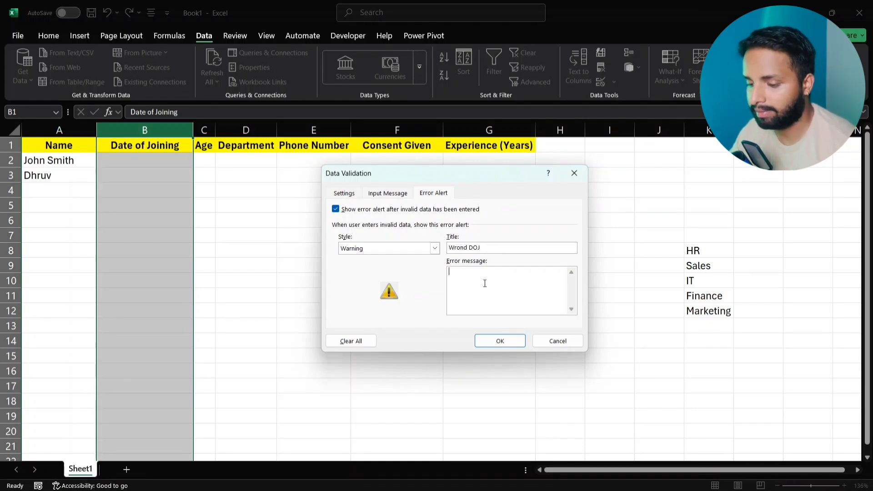
click(339, 194)
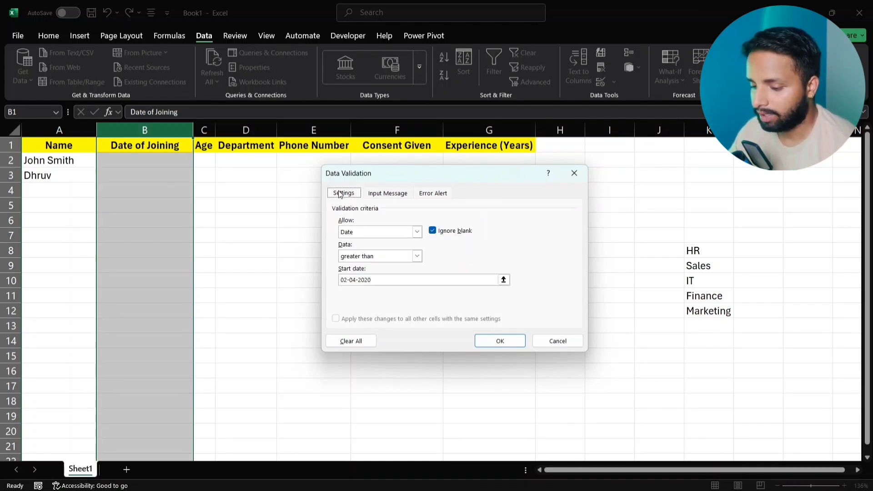
click(511, 342)
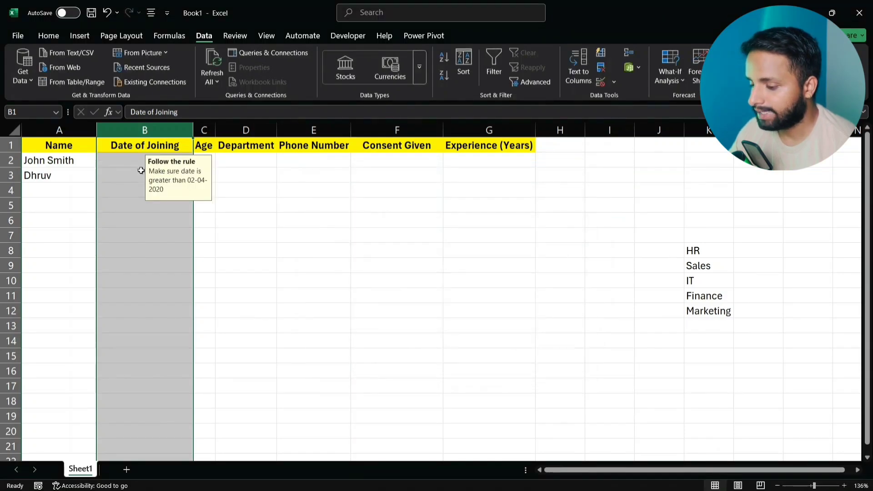
- Test the date rule by trying to enter 01-01-2019 in cell B2, and dismiss the alert
click(134, 167)
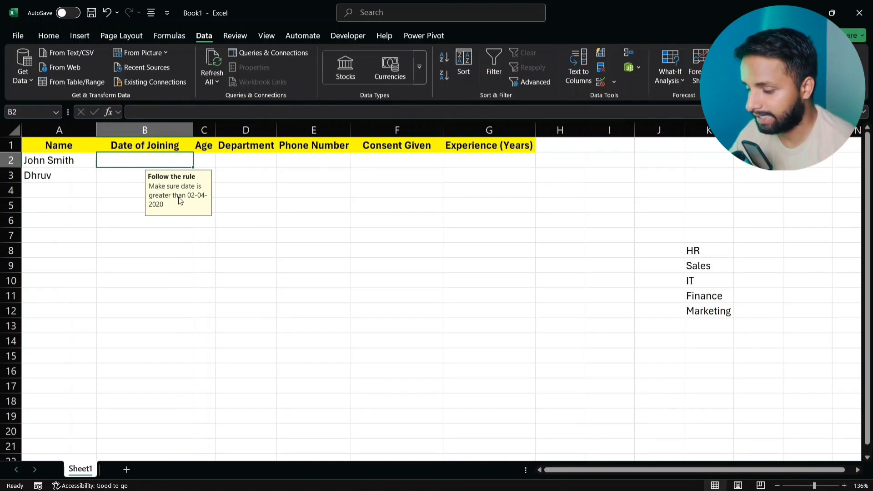
text(0)
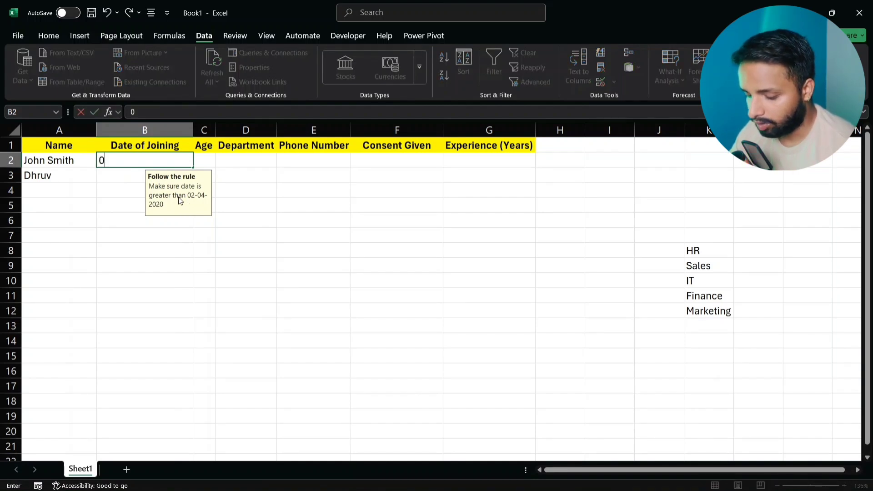
text(1-01-01)
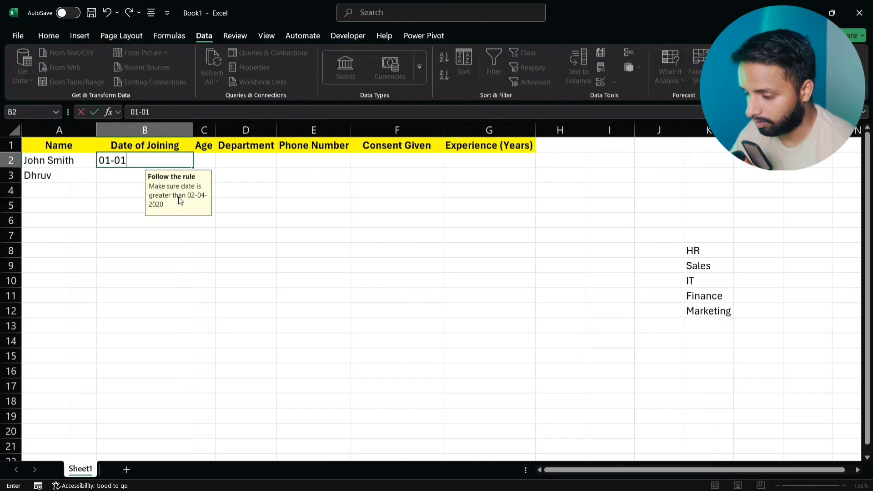
text(20)
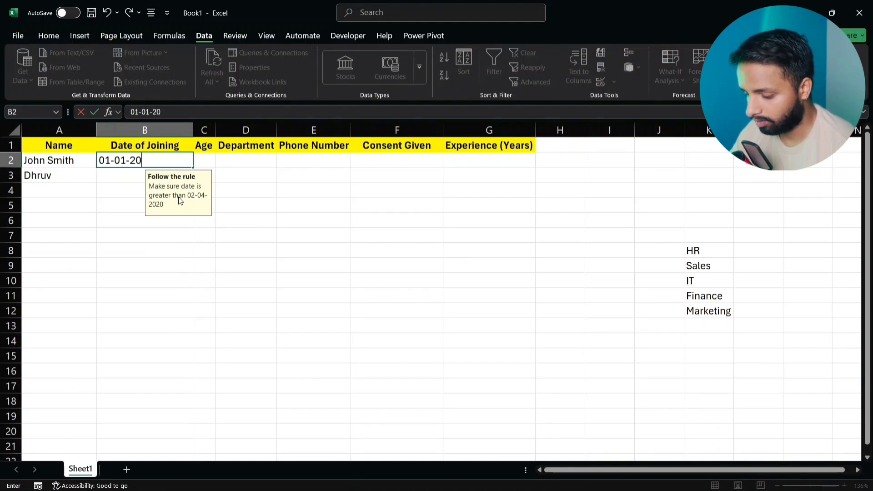
text(19)
key(Return)
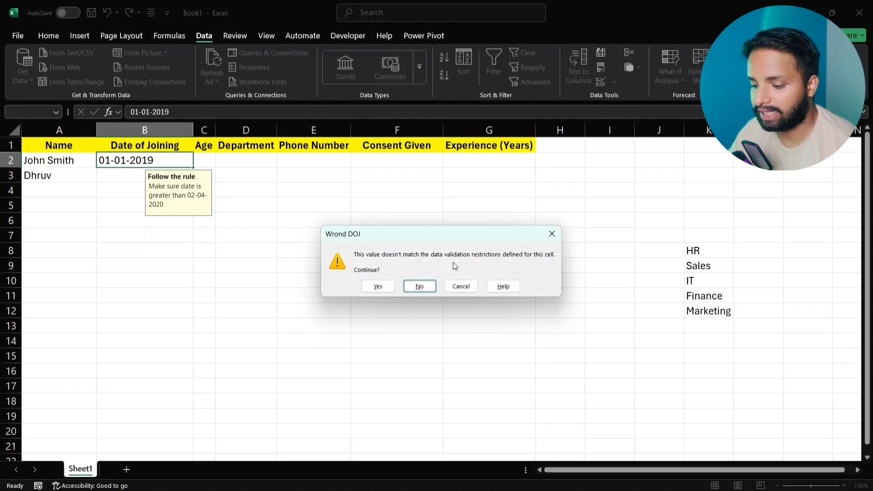
click(554, 238)
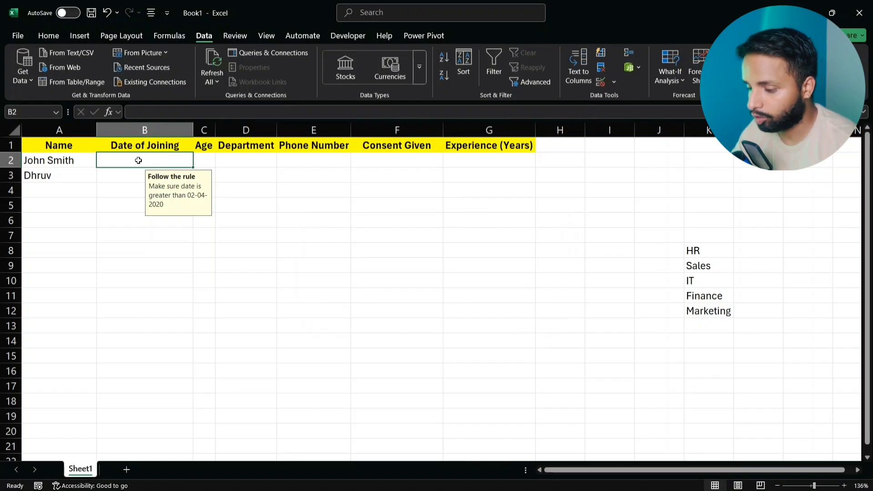
- Enter 04-05-2021 as the date of joining in cell B2
text(0)
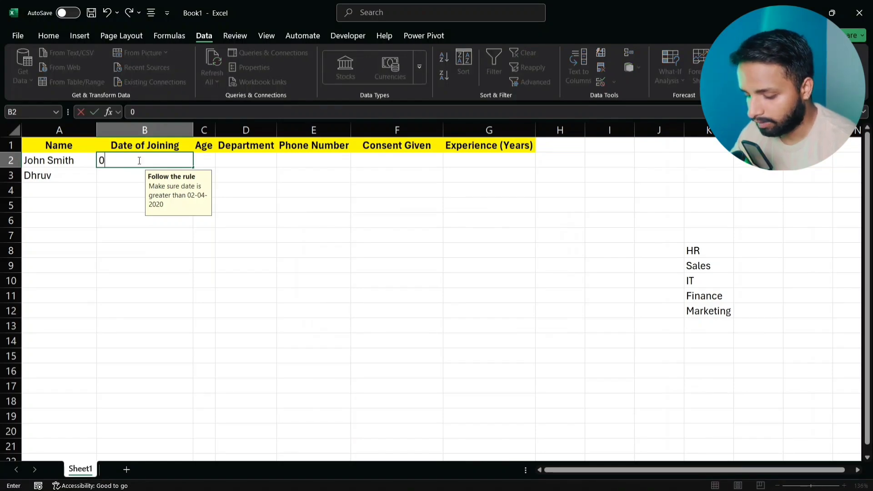
text(4-05)
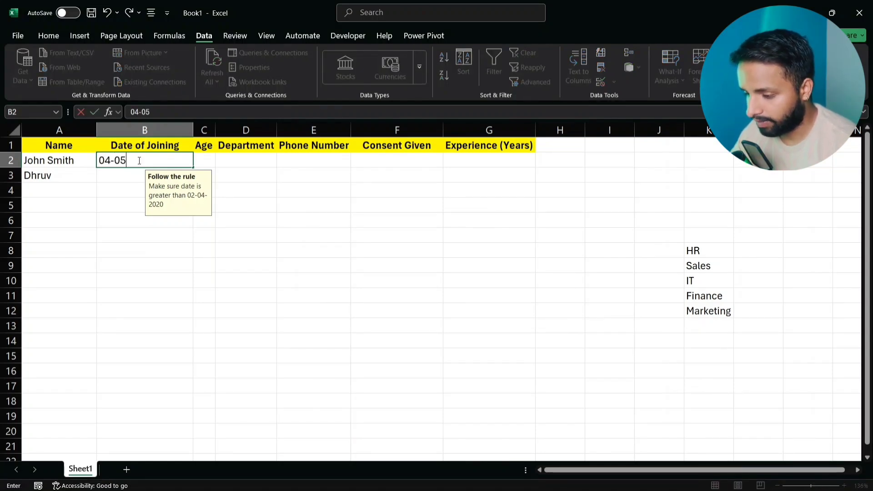
text(-2021)
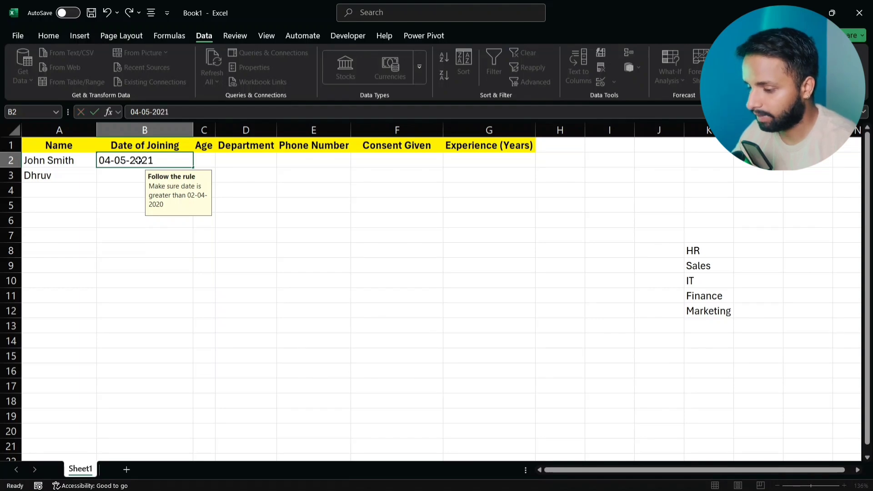
key(Return)
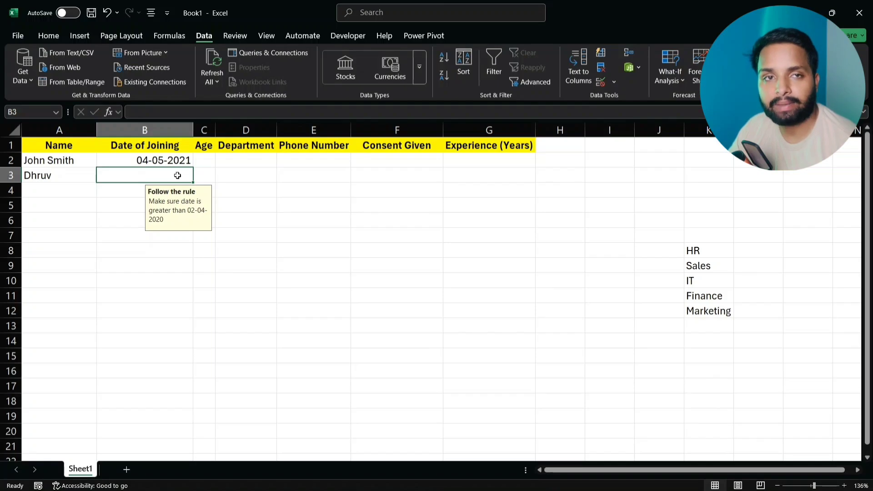
- Set up a validation rule on the Age column allowing whole numbers between 20 and 50
click(204, 131)
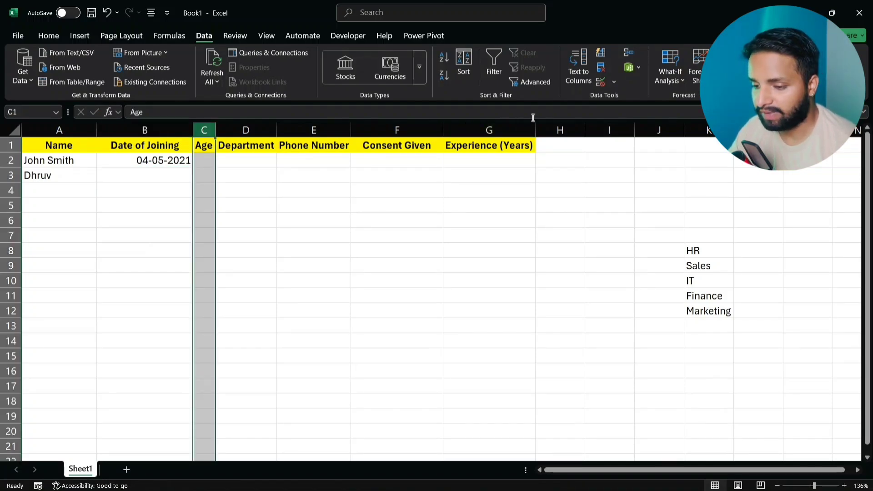
click(613, 83)
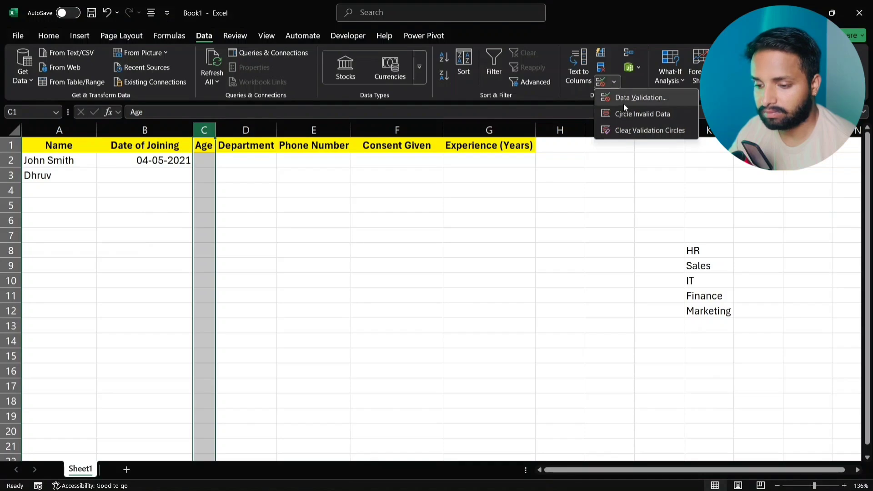
click(624, 97)
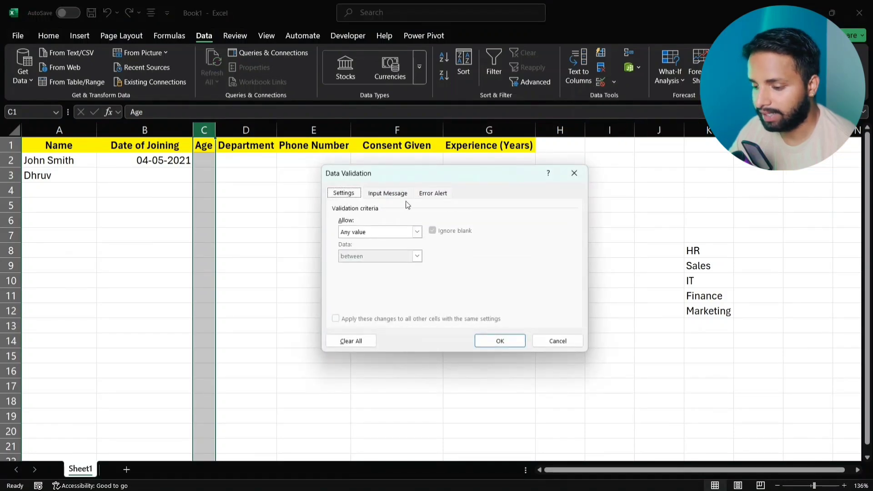
click(417, 233)
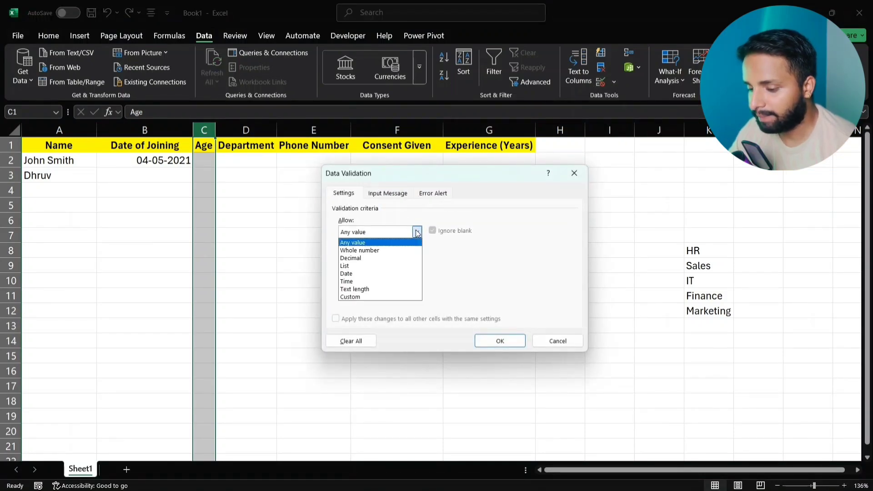
click(379, 251)
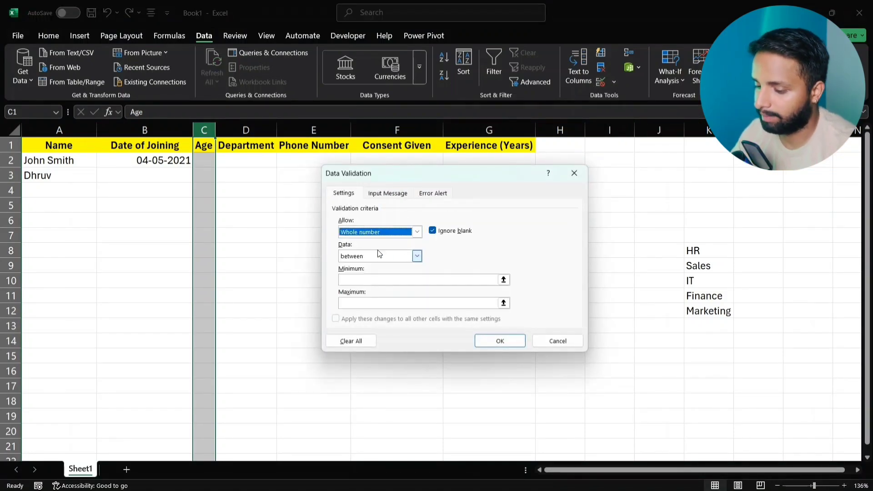
click(377, 278)
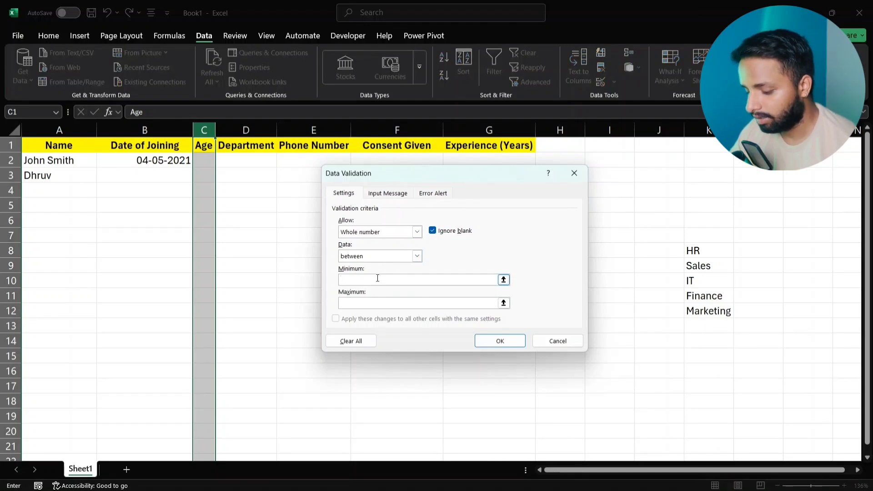
text(20)
click(370, 298)
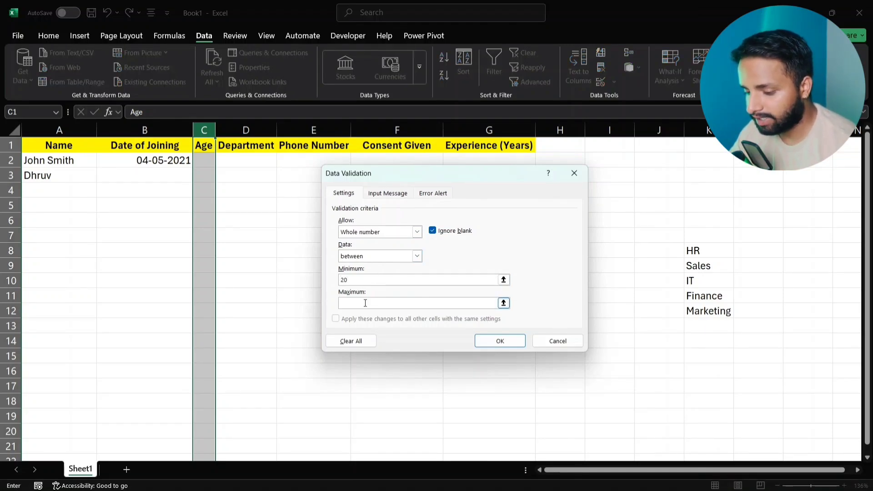
text(50)
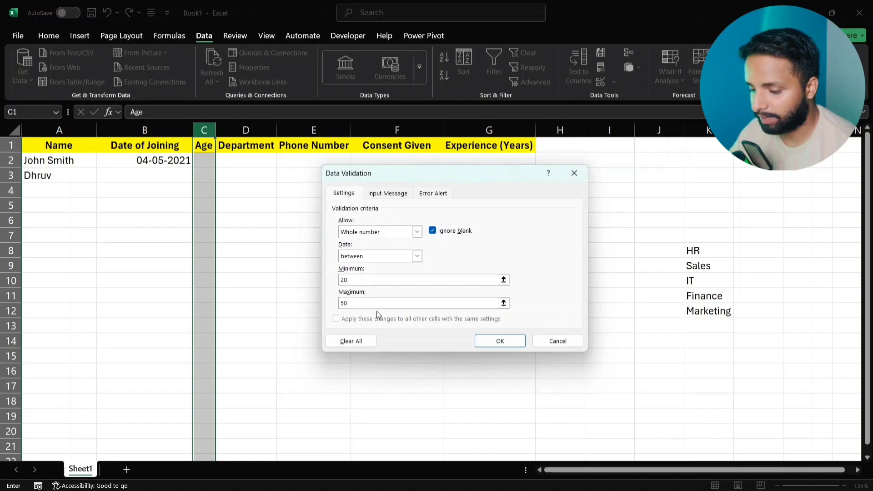
- Title the age rule's input message "Enter your age", leave its text blank and apply the rule
click(391, 195)
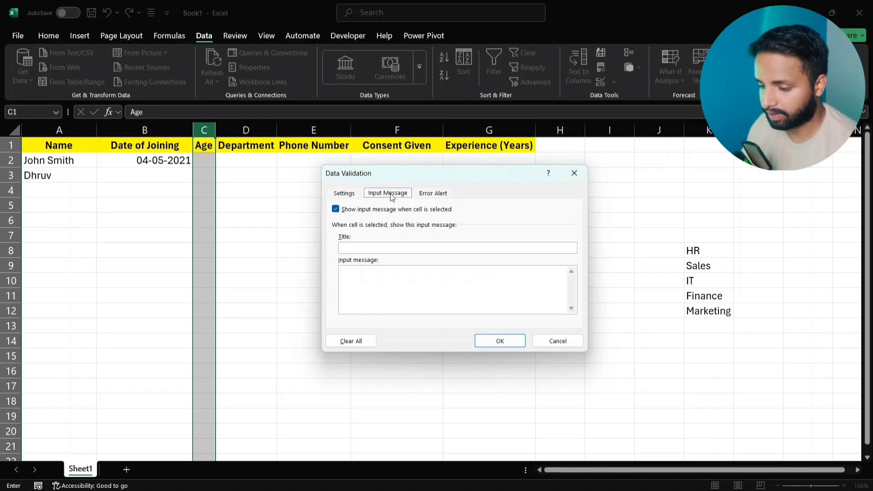
click(394, 246)
text(Enter)
text( the)
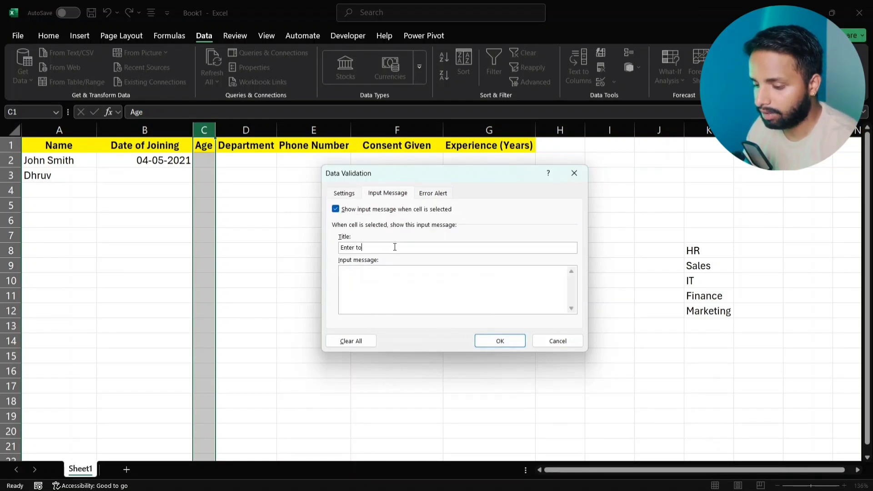
key(BackSpace)
key(BackSpace)
text(your age)
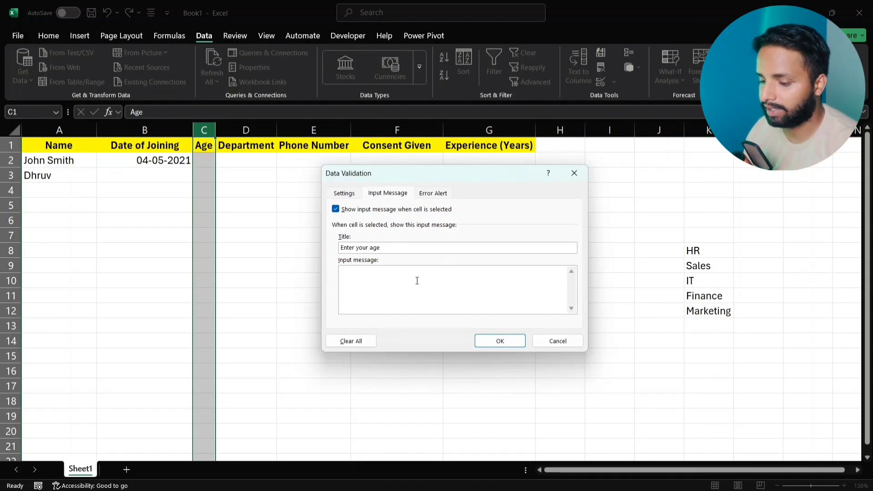
click(353, 195)
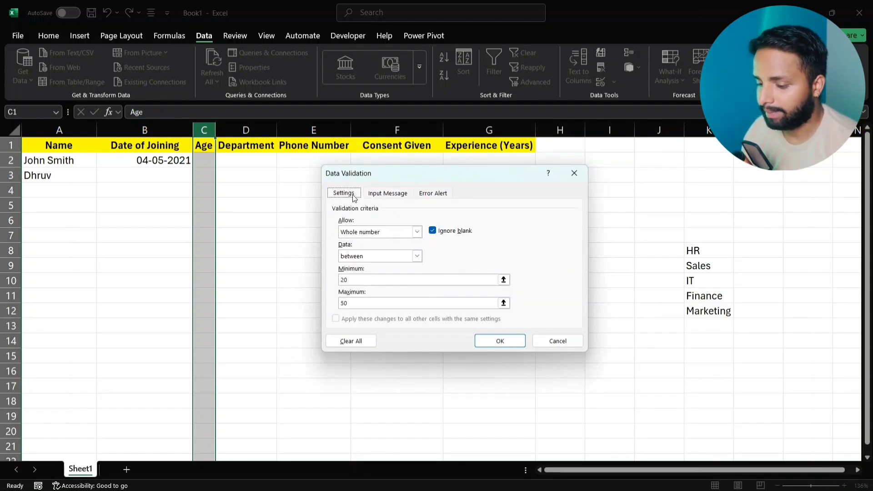
click(500, 342)
- Test the age rule by trying to enter 18 in cell C2, and choose to retry the entry
click(203, 160)
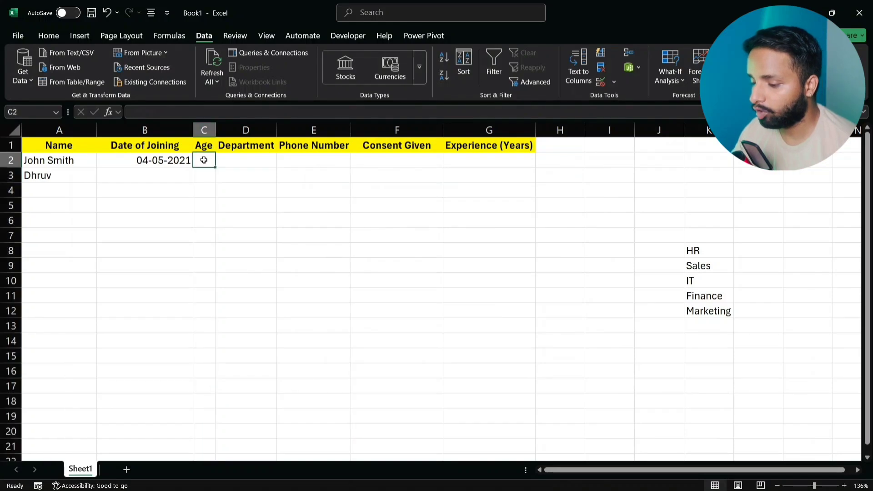
text(18)
key(Return)
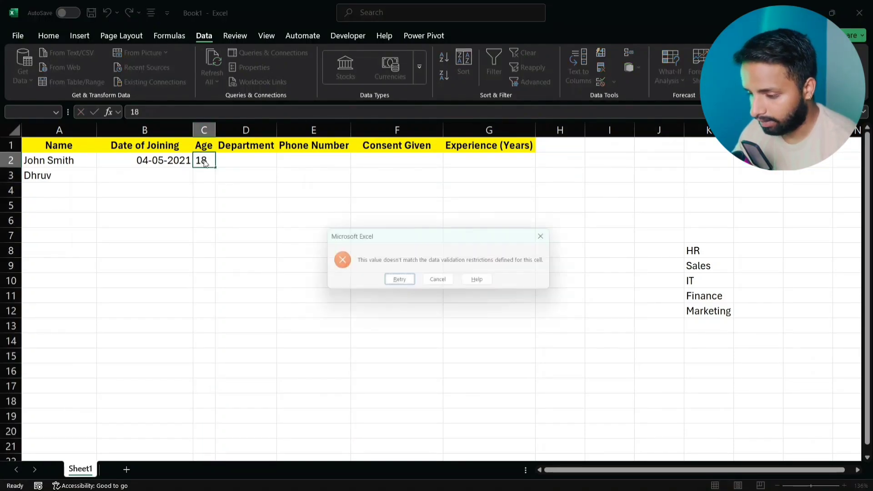
click(404, 283)
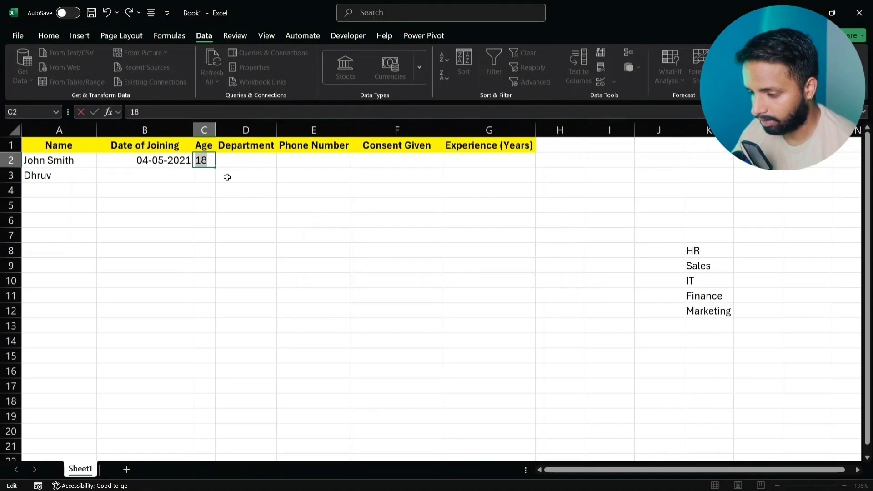
- Replace the age entry in cell C2 with 30
key(BackSpace)
text(30)
key(Return)
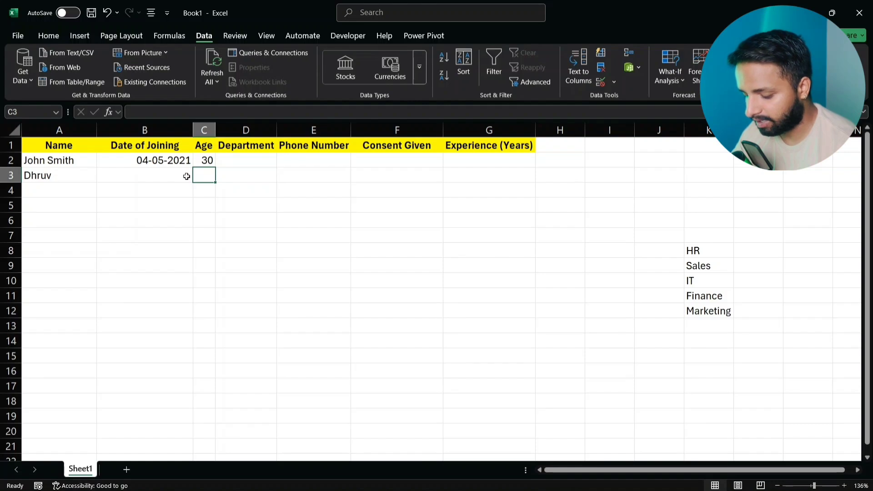
- Test the age rule by trying to enter 51 in cell C3, and discard the entry
text(51)
key(Return)
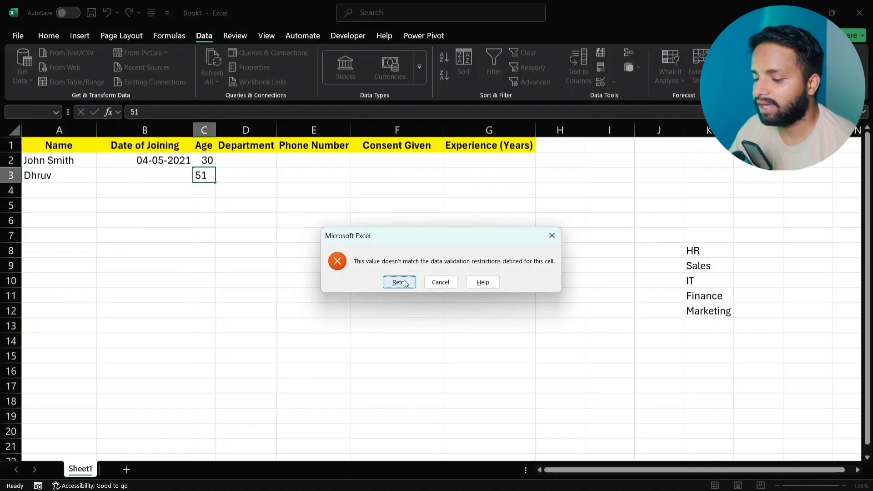
click(553, 235)
- Select all Department cells from D2 down and open their data validation settings
click(248, 154)
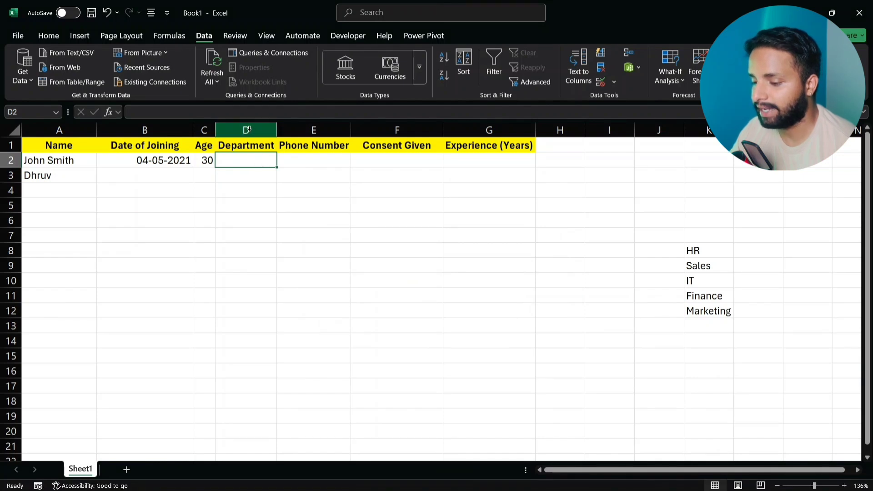
click(248, 130)
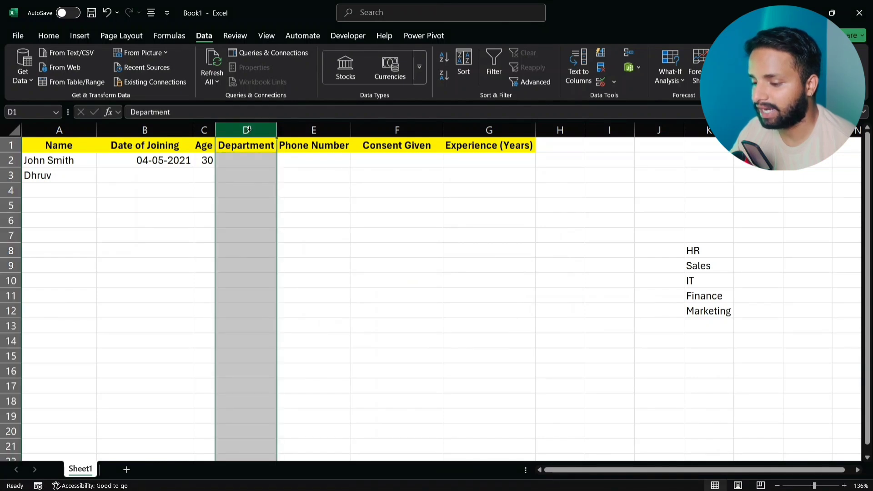
click(252, 161)
key(ctrl+shift+Down)
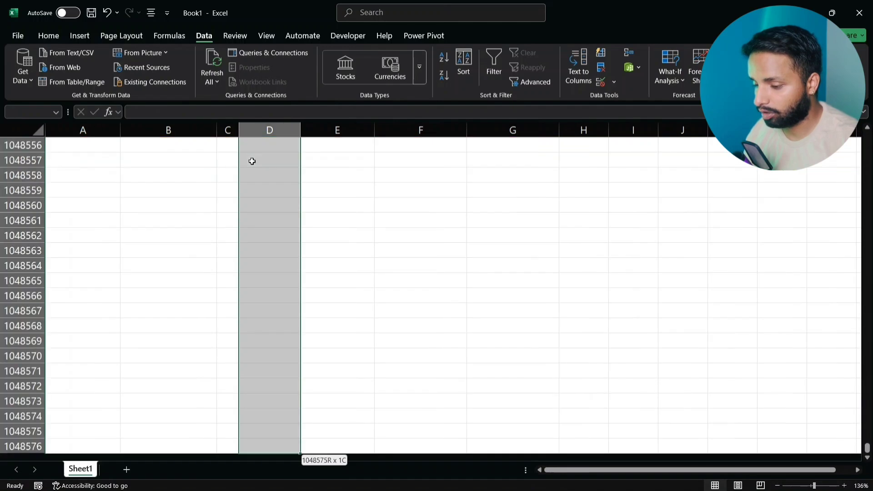
key(ctrl+BackSpace)
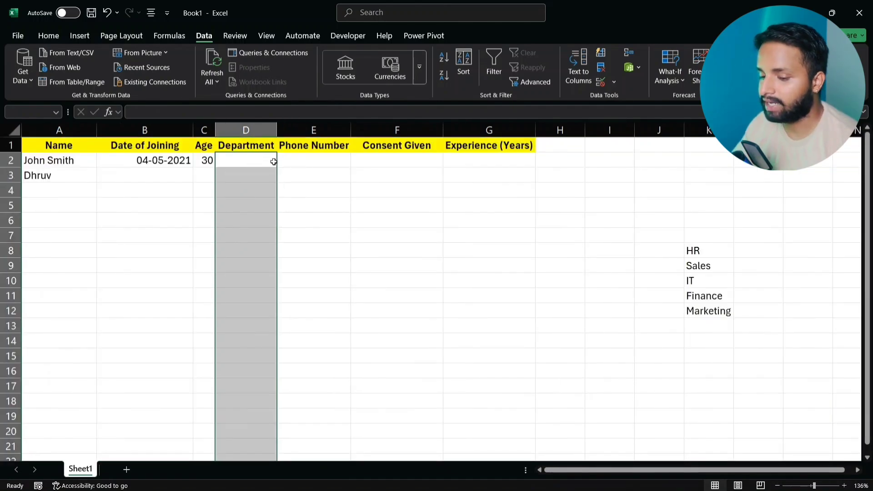
click(614, 82)
click(626, 130)
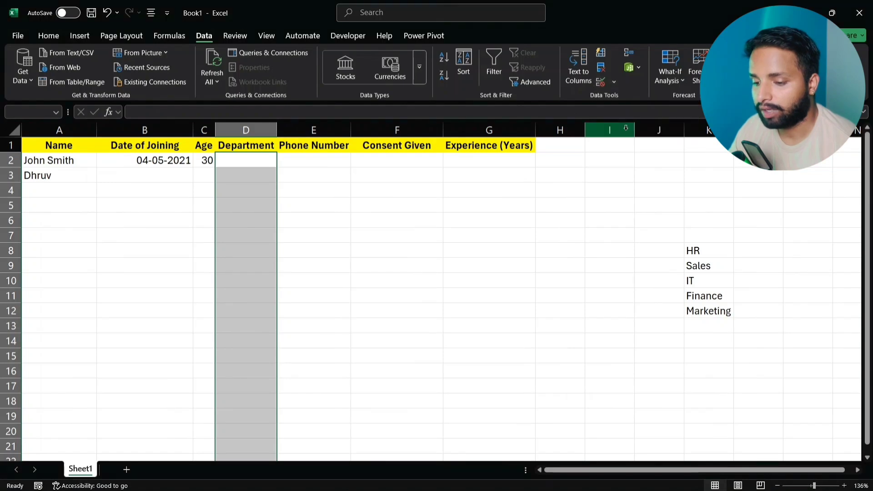
click(615, 83)
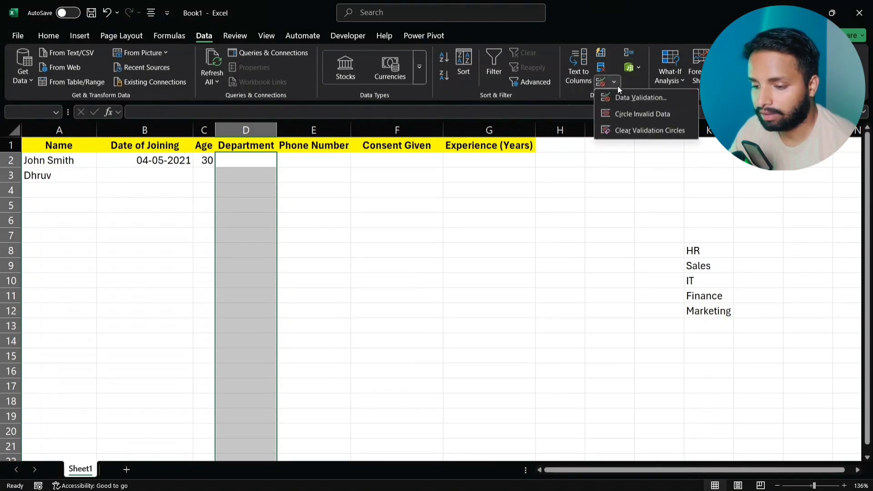
click(622, 97)
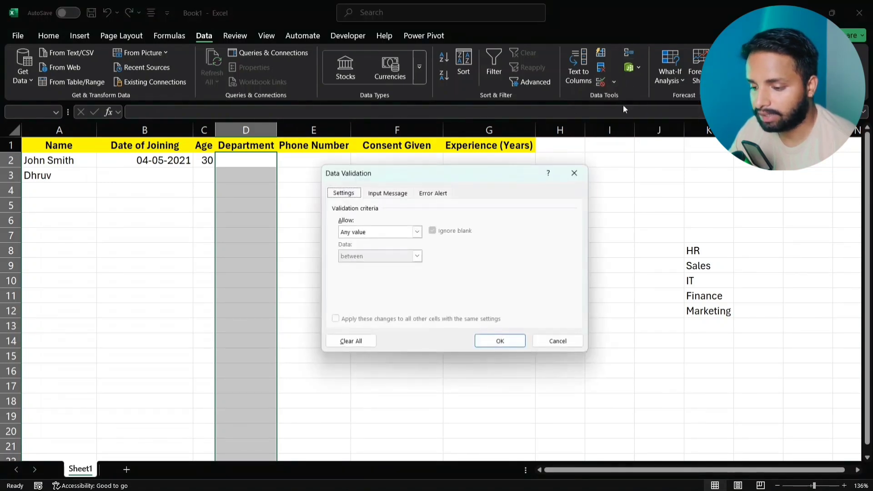
- Restrict the Department cells to a list sourced from the department names in K8:K12 and apply the rule
click(417, 232)
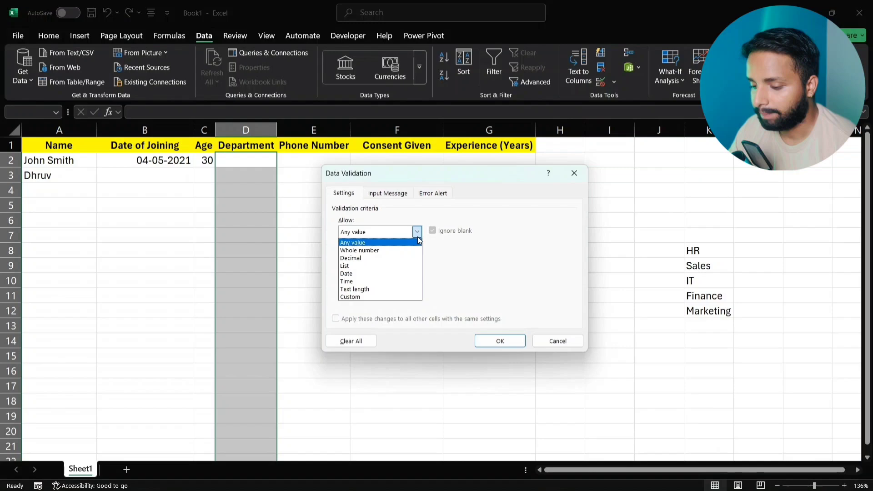
click(361, 266)
click(363, 281)
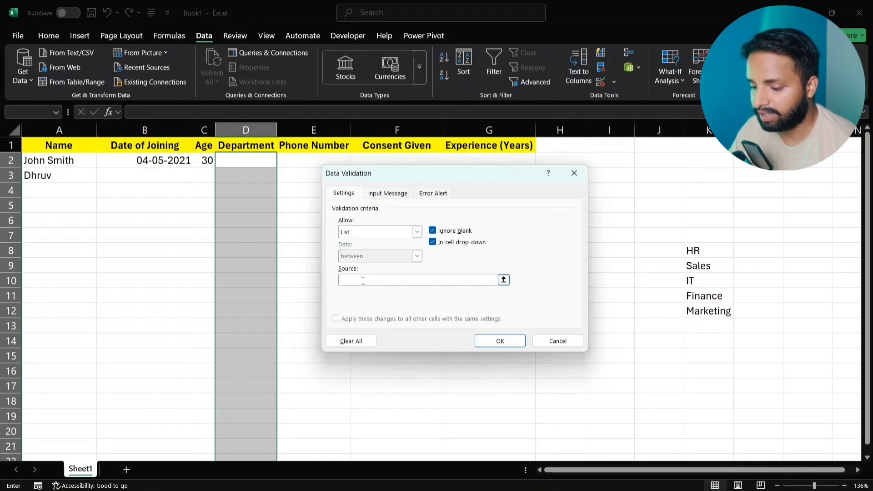
drag(703, 252, 704, 251)
key(shift+Down)
key(shift+Down)
key(shift+Down)
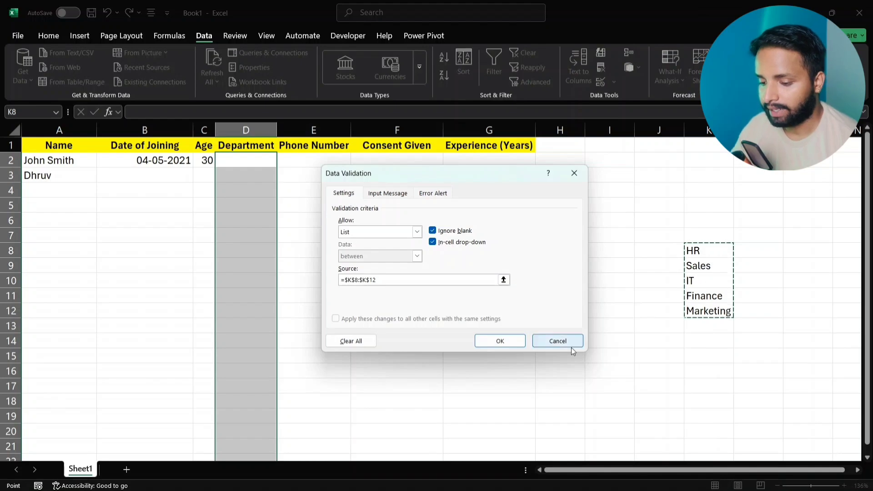
click(505, 341)
- Test the department dropdown by choosing Sales in cell D2
click(244, 172)
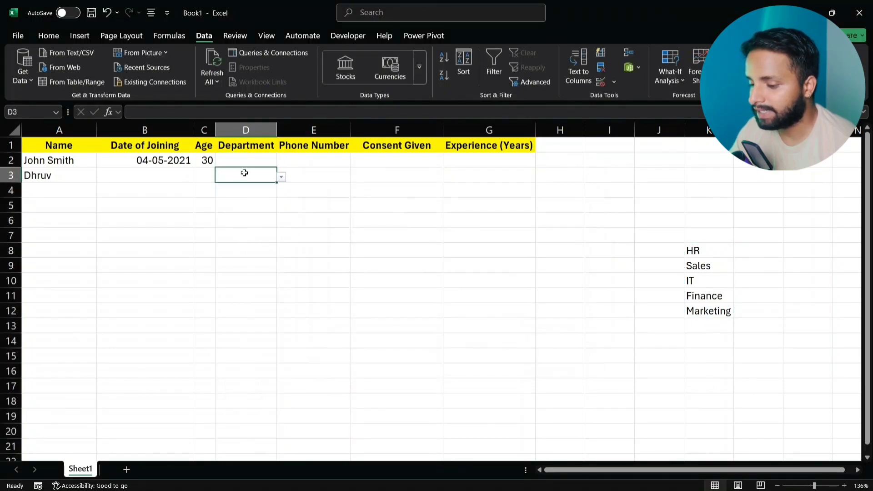
click(244, 164)
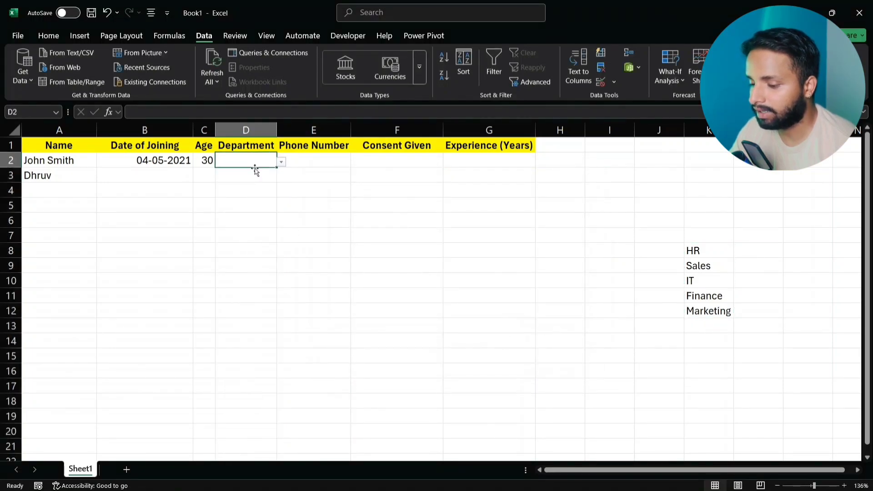
click(282, 162)
click(248, 159)
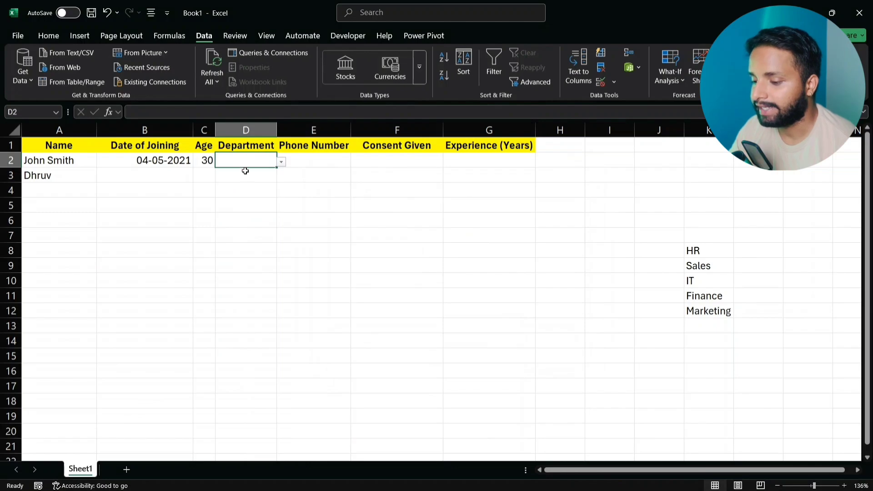
click(240, 176)
click(262, 162)
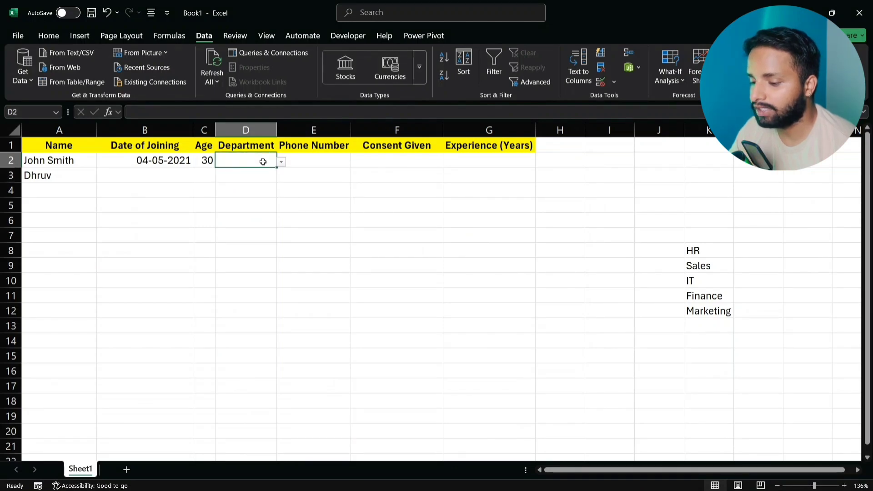
click(282, 163)
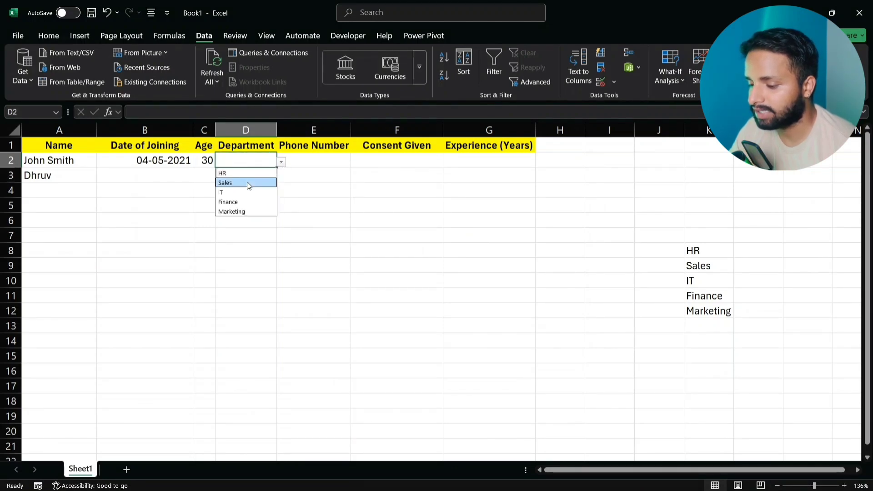
click(248, 183)
- Pick Sales from the dropdown list in cell D3, and change the choice to HR
click(245, 176)
click(282, 176)
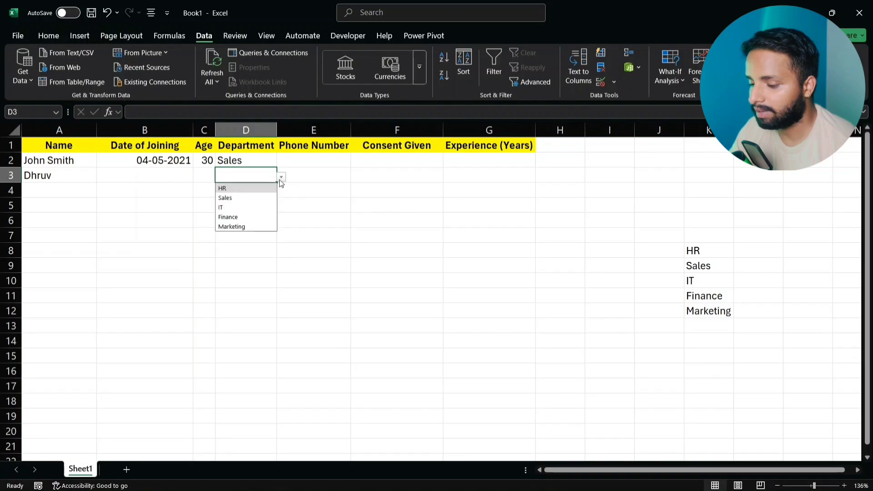
click(245, 194)
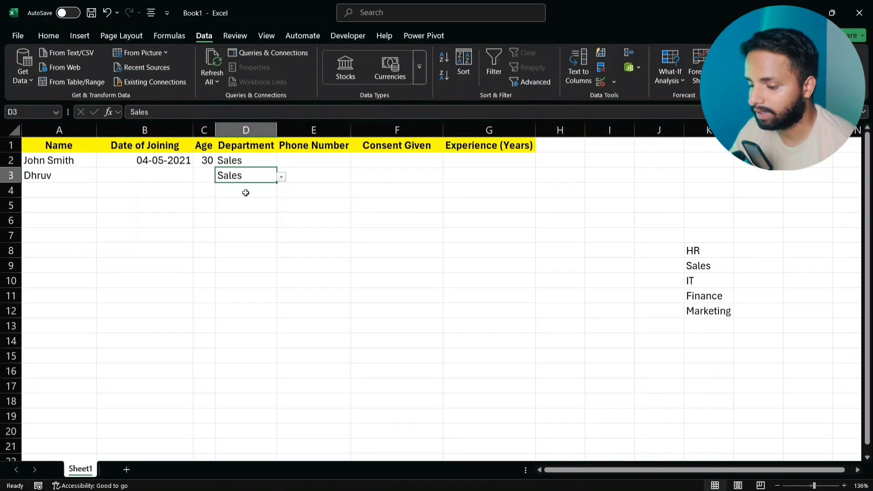
click(281, 177)
click(245, 188)
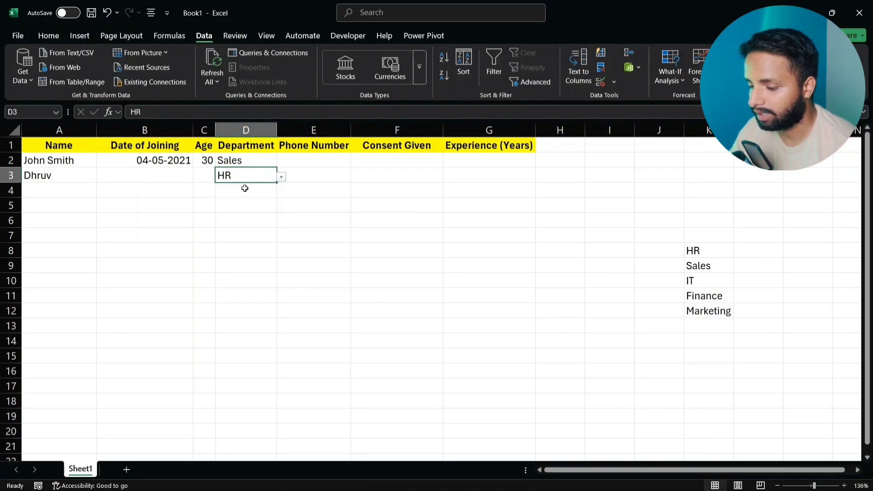
- Choose Finance from the dropdown list as the department in cell D4
drag(243, 189, 270, 194)
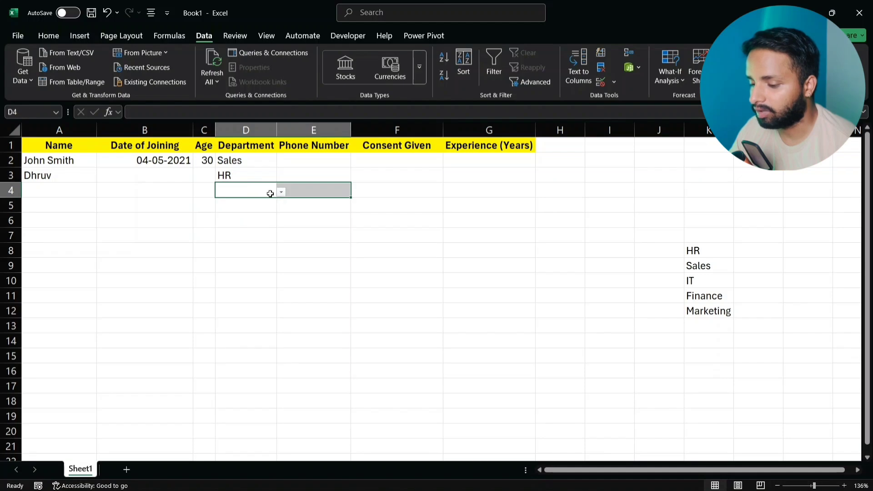
click(281, 194)
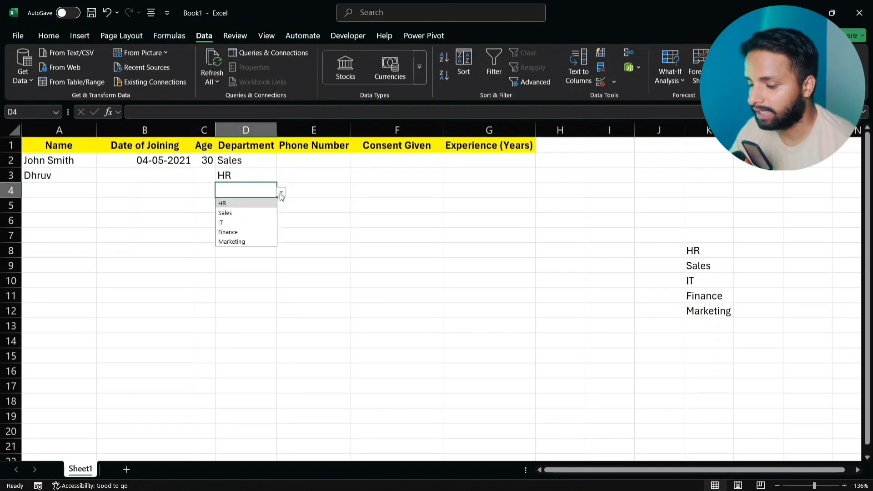
click(241, 232)
click(251, 211)
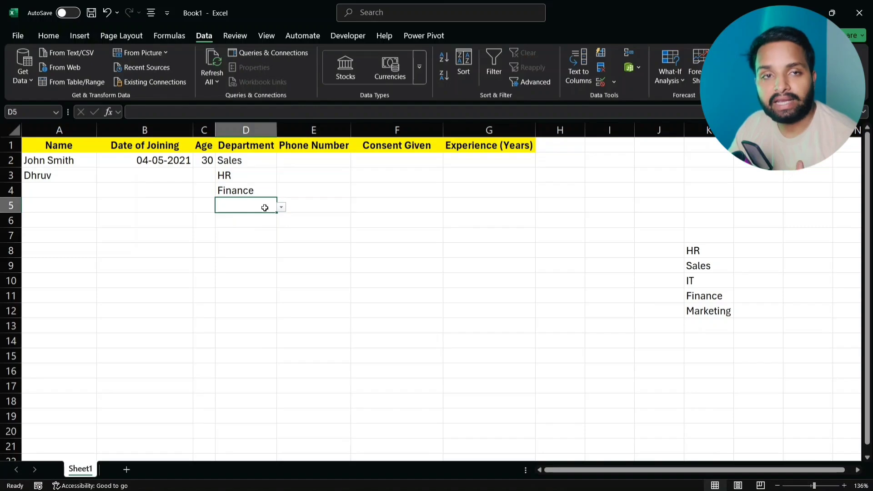
- Set up a validation rule on the Phone Number cells from E2 down requiring a text length equal to 10
click(287, 162)
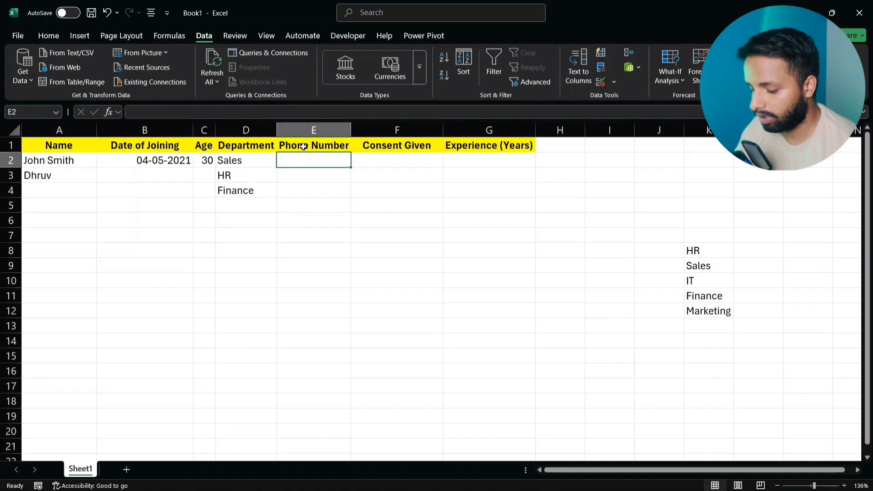
key(ctrl+shift+Down)
key(ctrl+BackSpace)
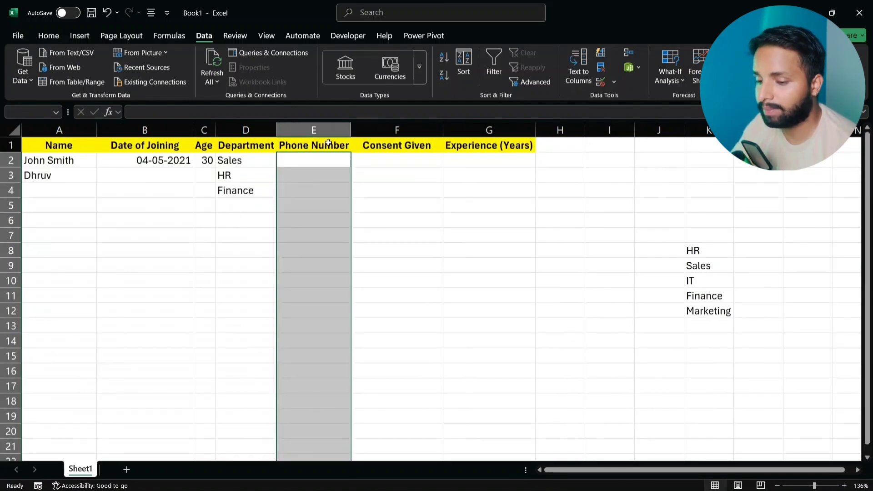
click(614, 82)
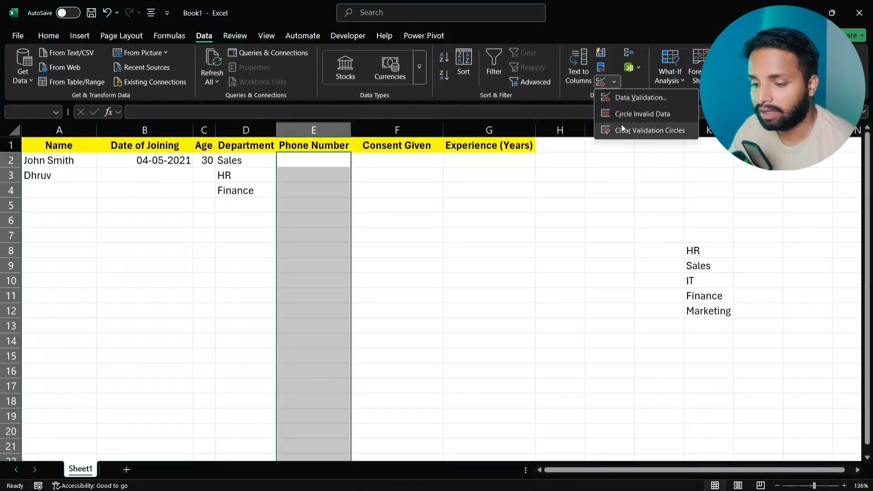
click(624, 97)
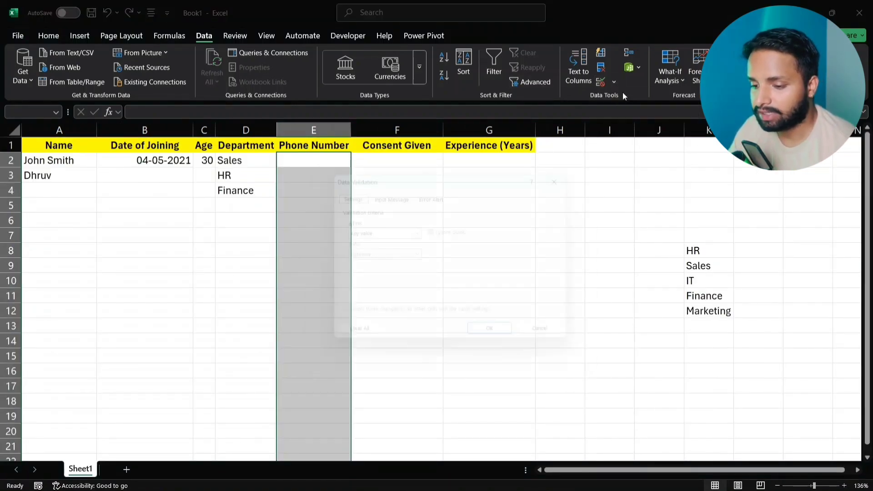
click(417, 233)
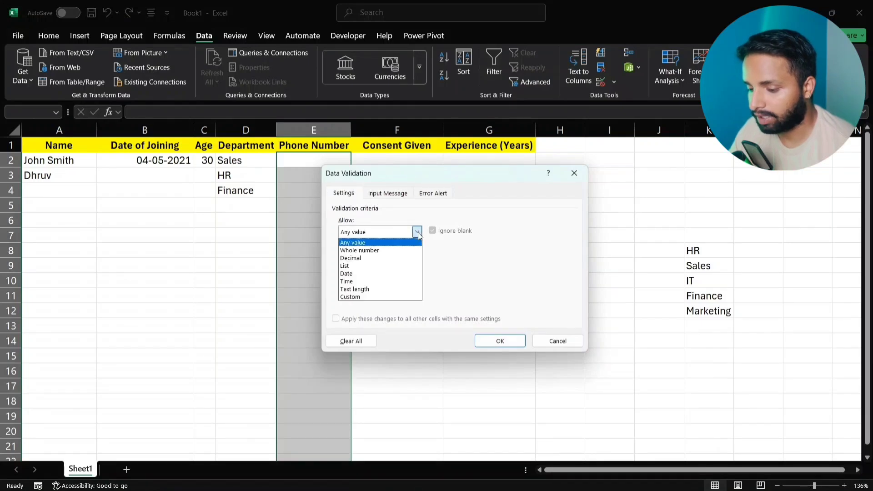
click(366, 289)
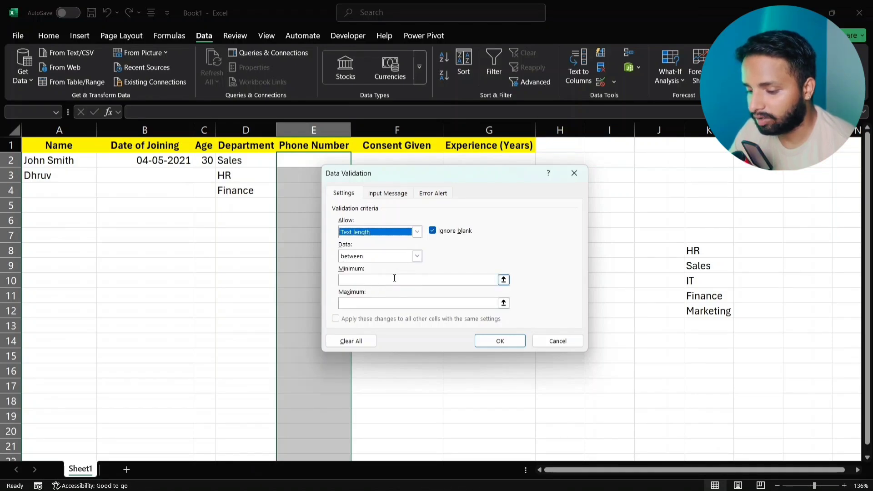
click(417, 257)
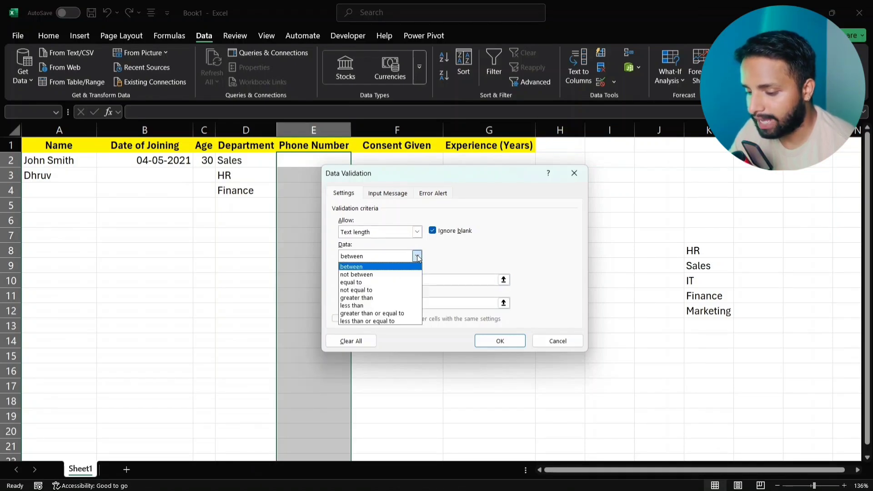
click(377, 283)
click(371, 279)
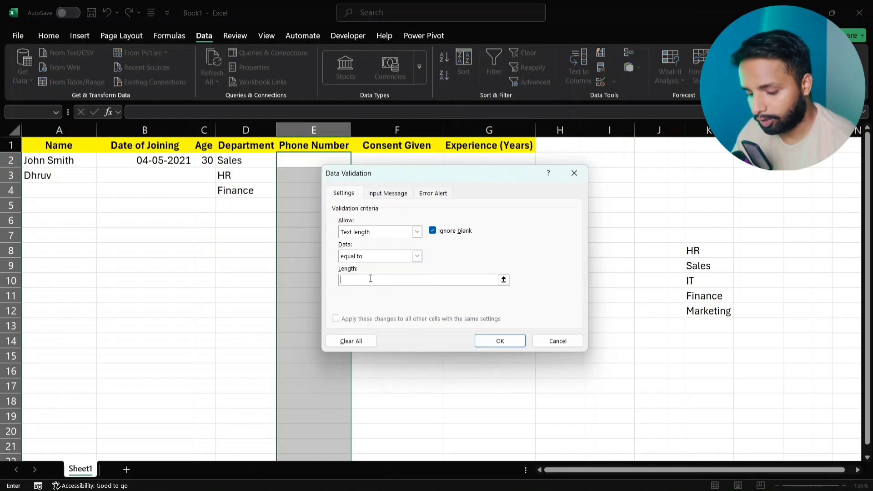
text(10)
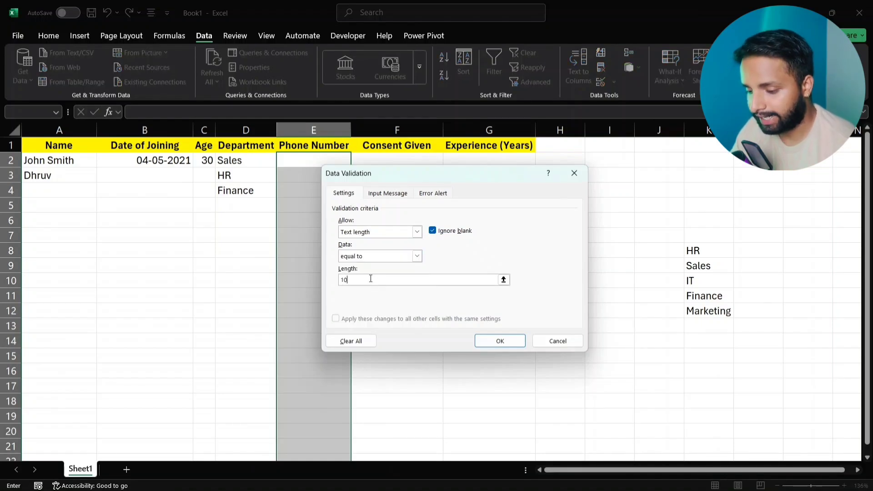
click(495, 342)
- Test the Phone Number rule by entering a ten-digit sample phone number in cell E2
click(296, 163)
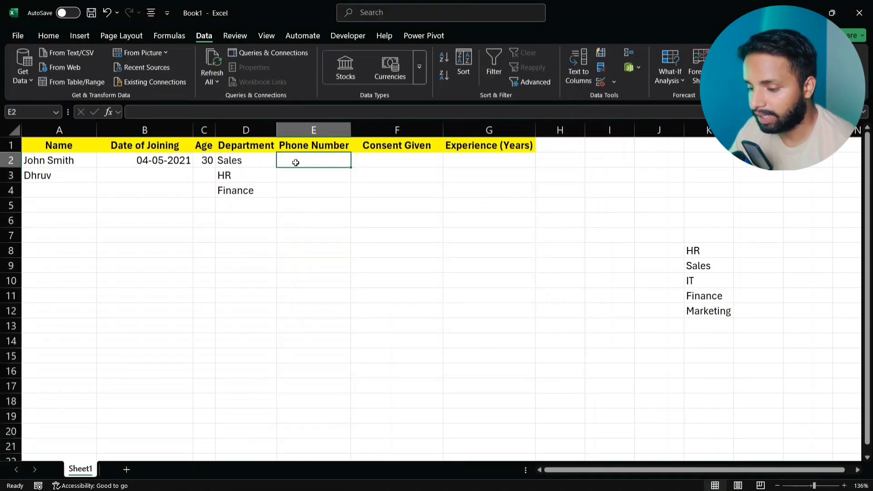
text(123)
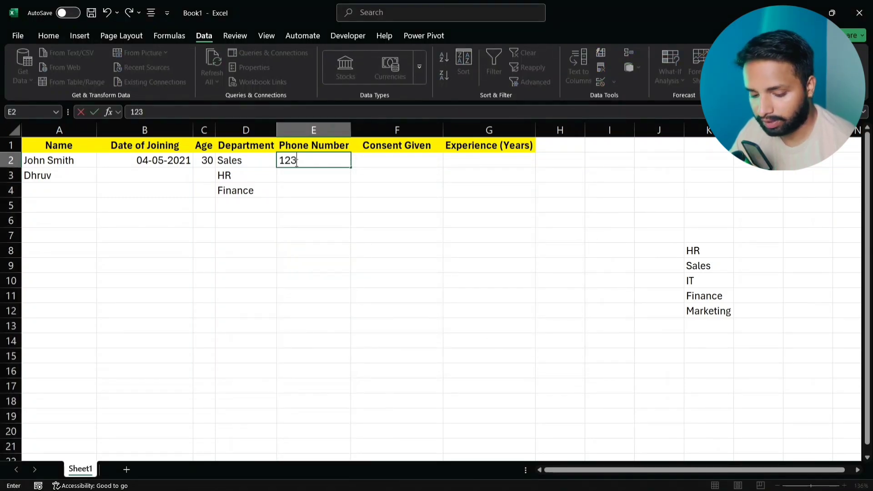
text(456789)
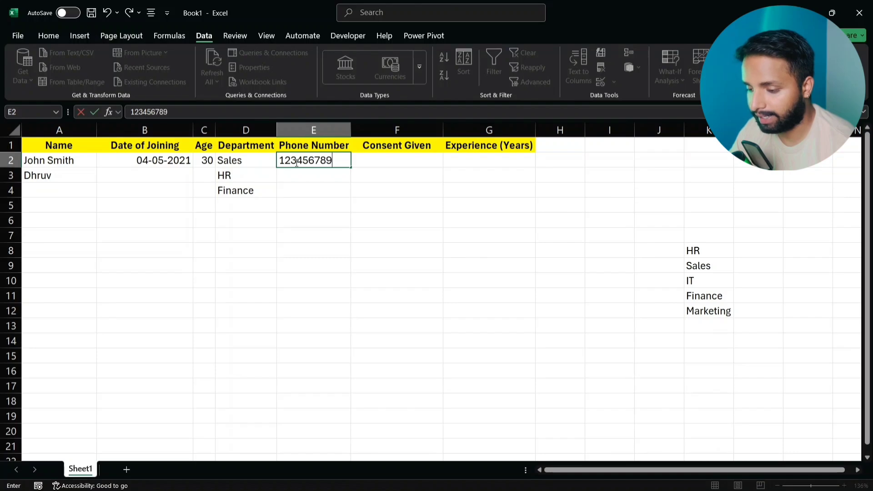
text(0)
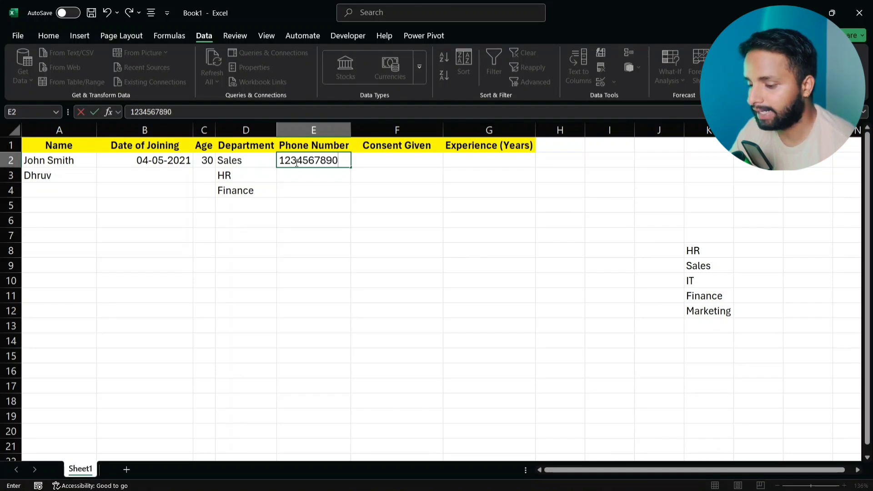
key(Return)
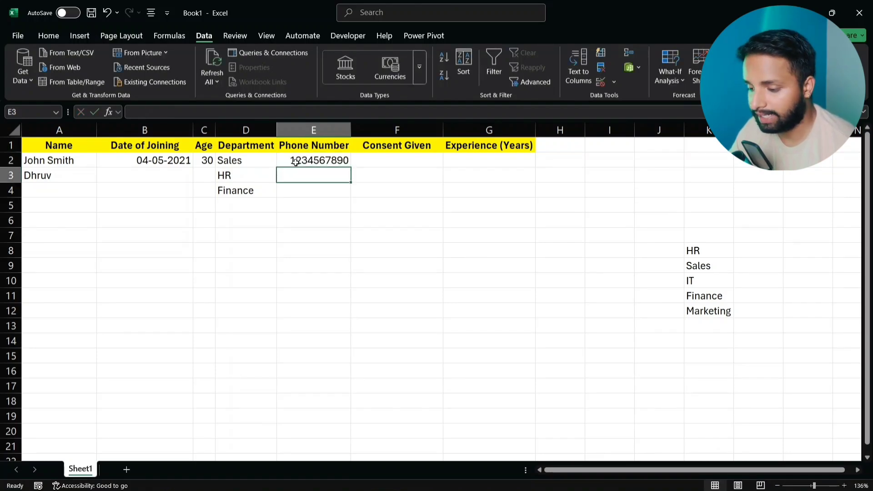
- Try to enter a five-digit phone number in cell E3, retry it once, and discard the entry
text(12356)
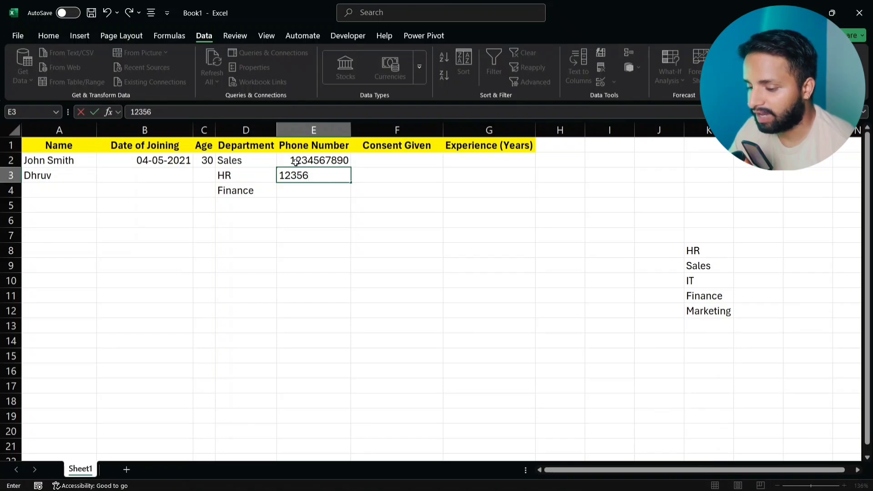
key(Return)
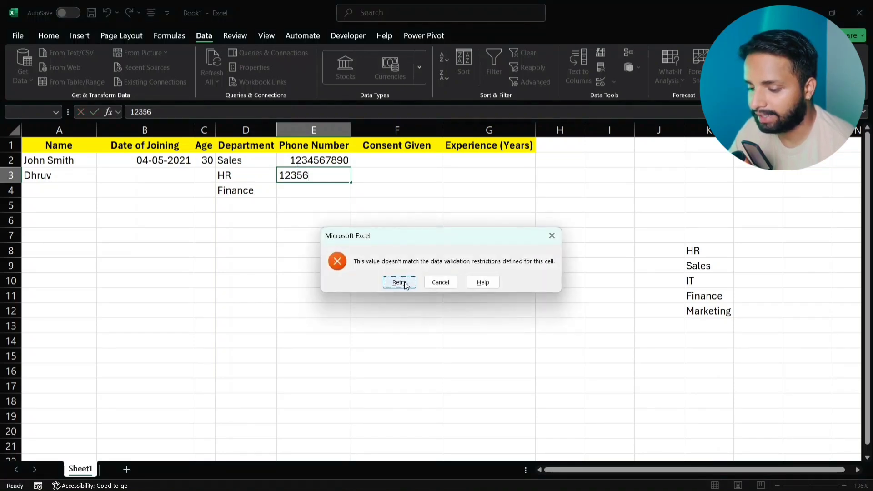
click(399, 282)
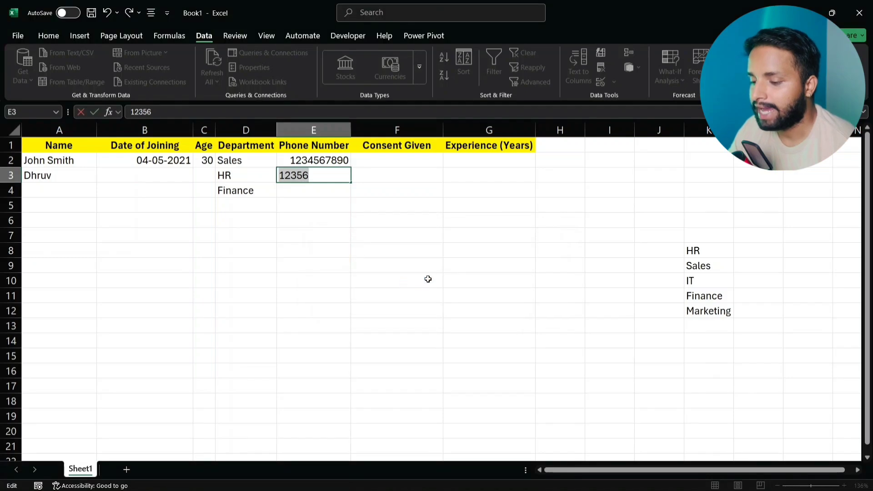
key(Return)
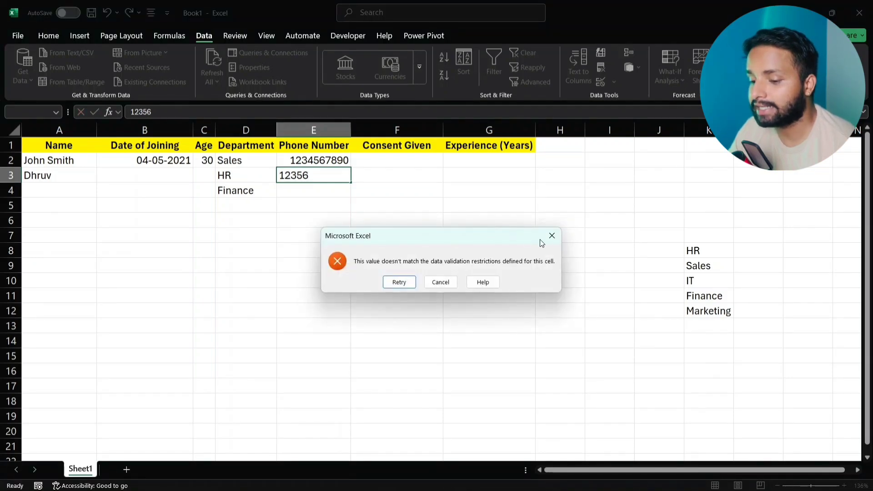
click(551, 235)
click(404, 245)
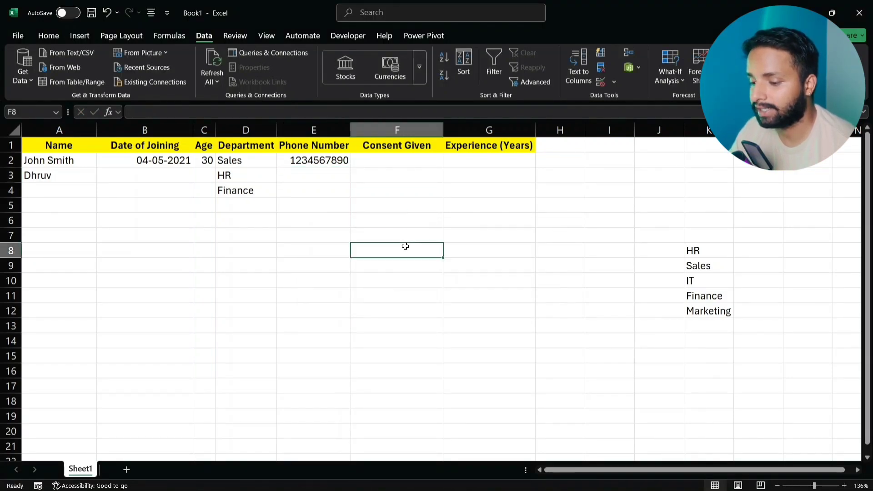
click(310, 174)
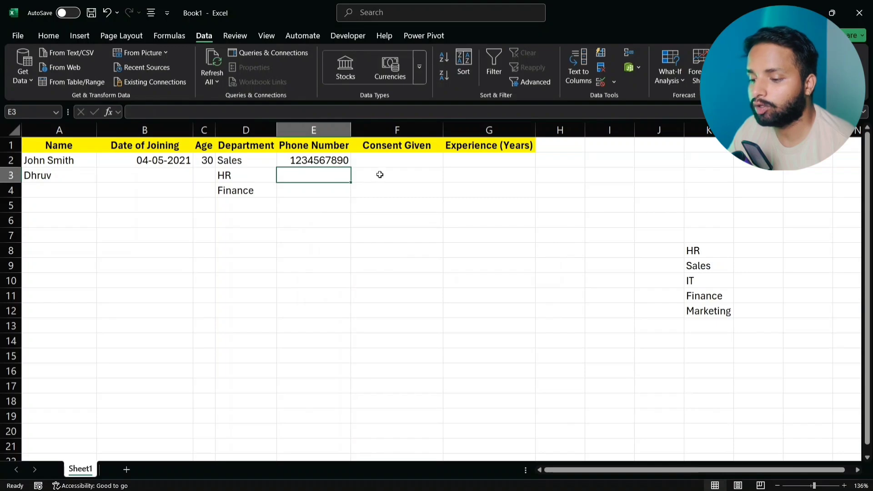
- Set up a validation rule on the Experience (Years) cells from G2 down allowing only decimals greater than a minimum value
click(468, 158)
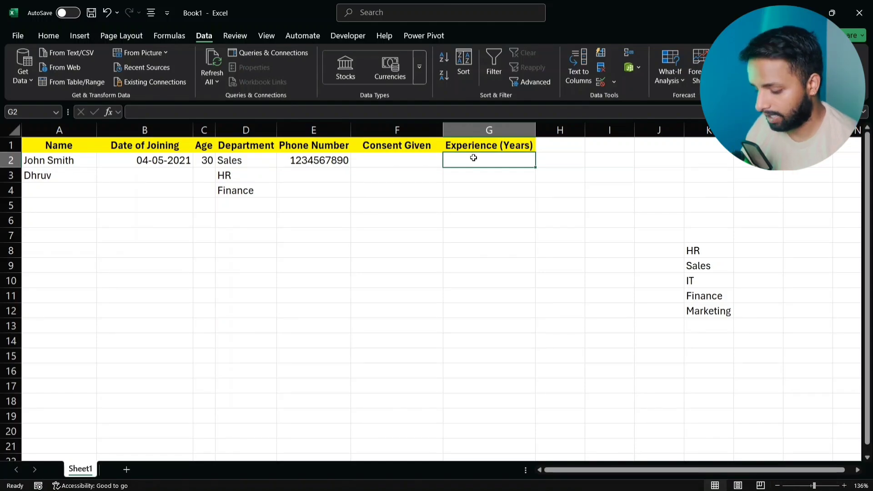
key(ctrl+shift+Down)
key(ctrl+BackSpace)
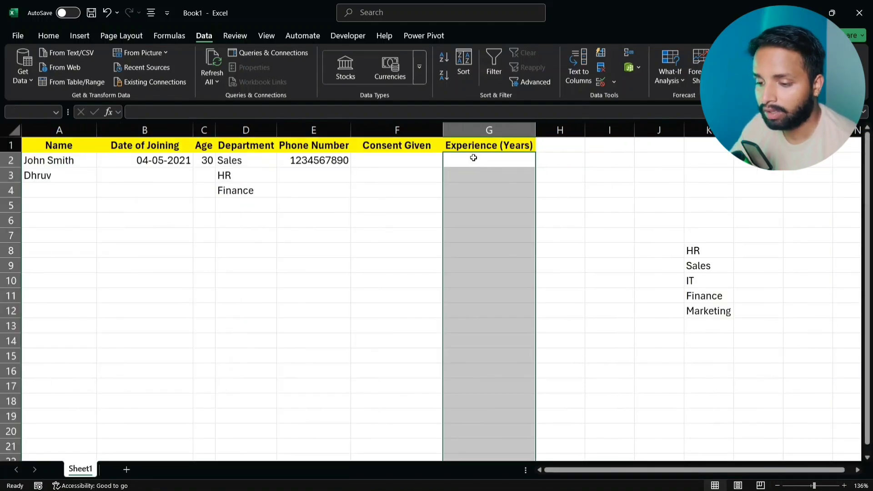
click(610, 84)
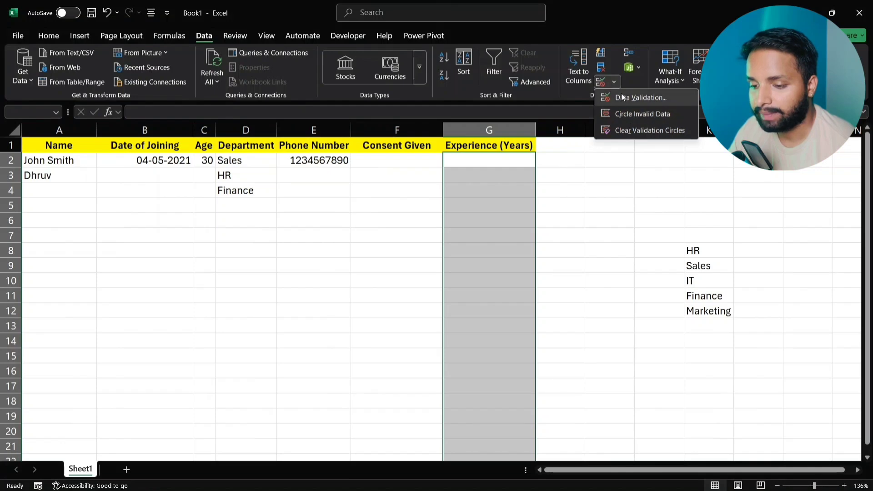
click(620, 95)
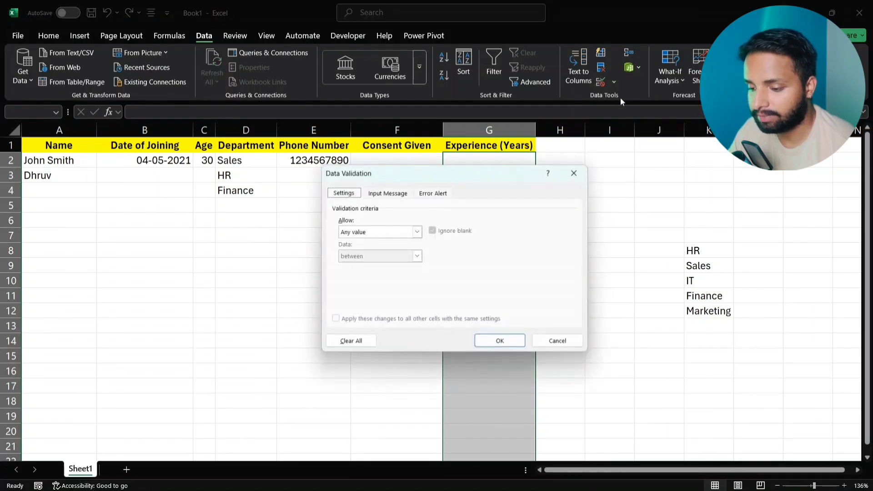
click(417, 232)
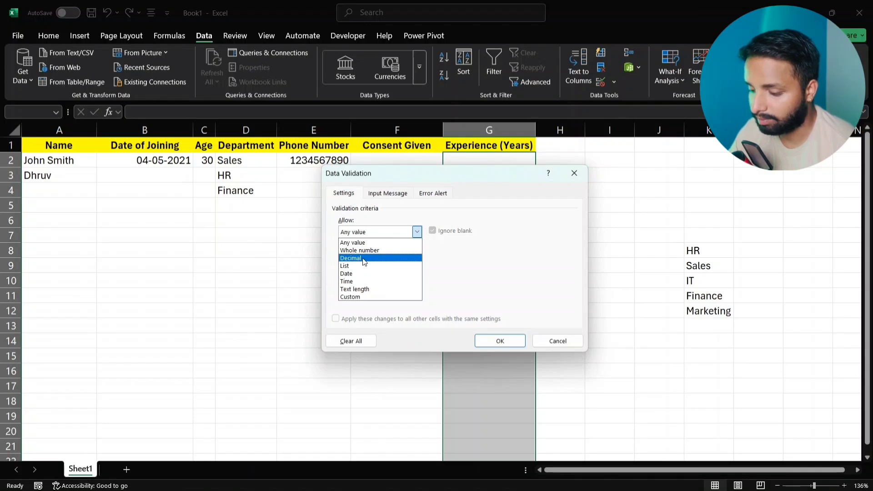
click(364, 260)
click(417, 256)
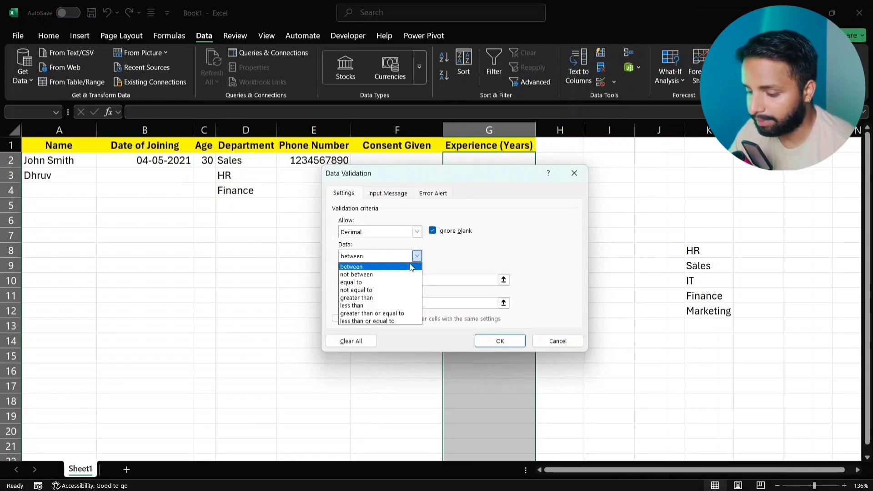
click(371, 298)
click(369, 280)
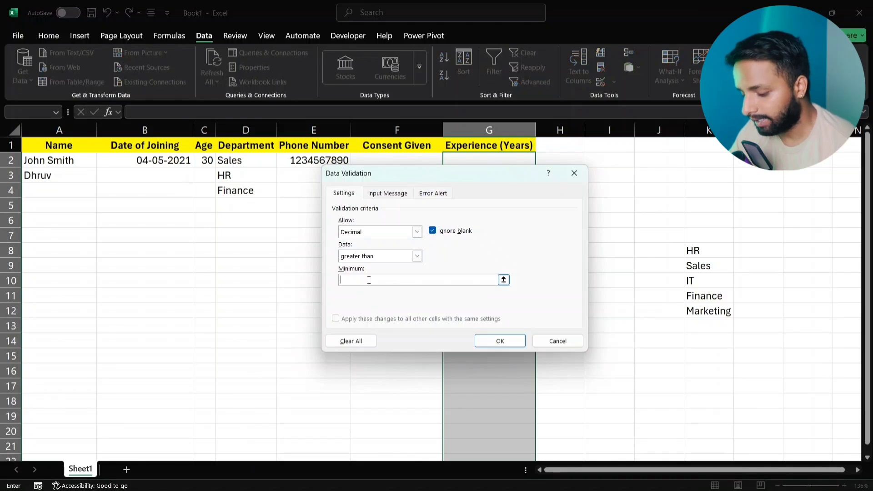
click(500, 342)
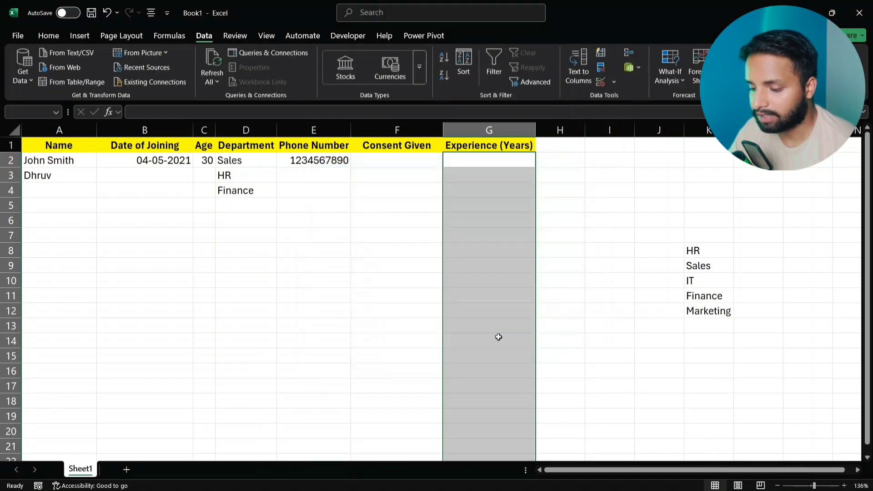
- Test the Experience rule by trying 1 and 2 as the years in cell G2
click(483, 162)
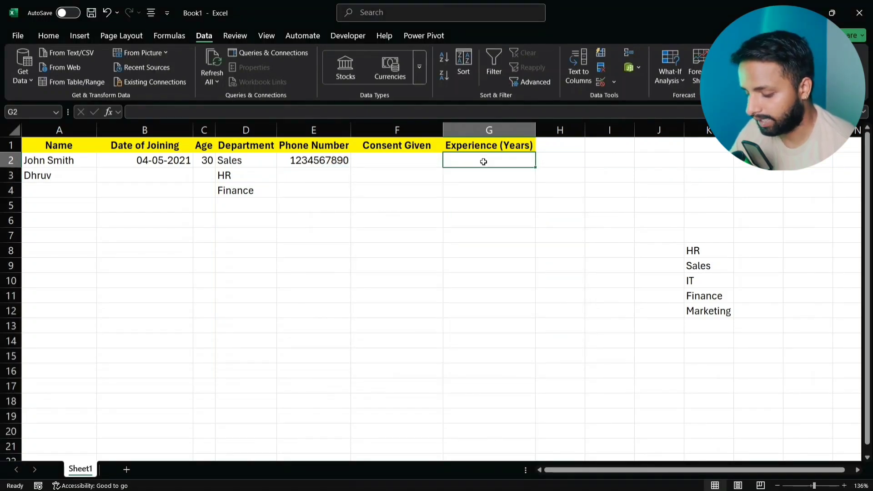
text(1)
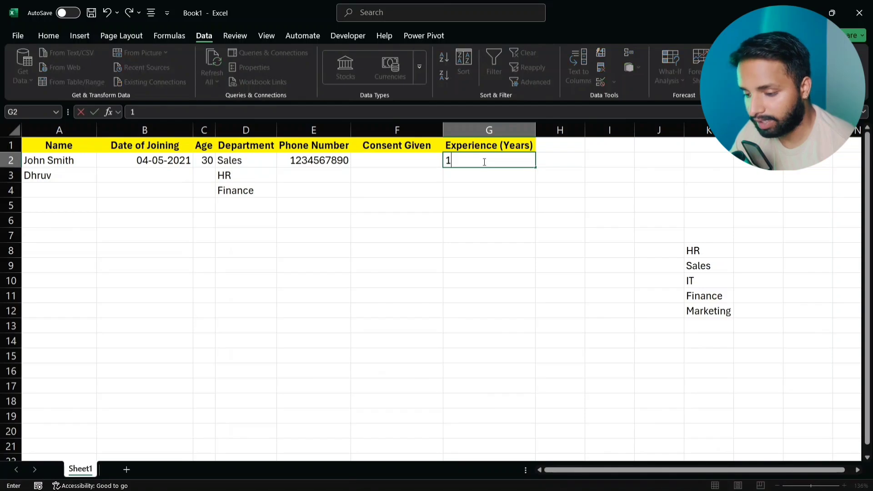
key(Return)
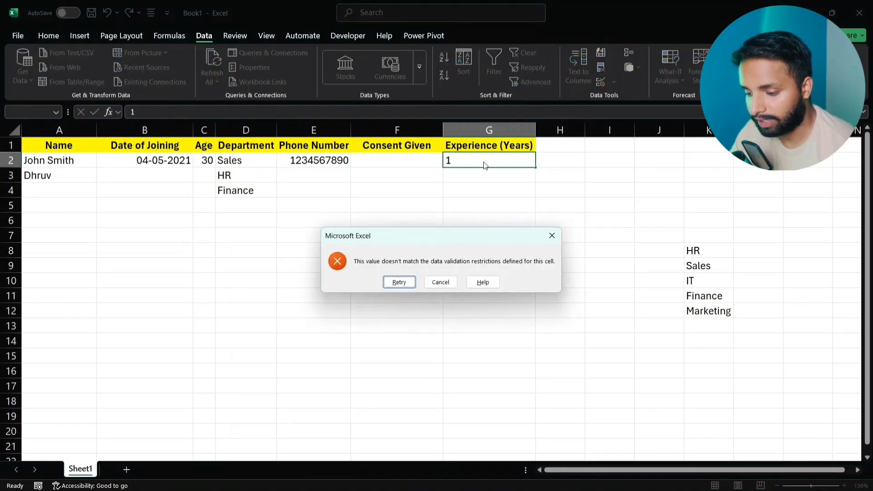
click(407, 280)
text(2)
key(Return)
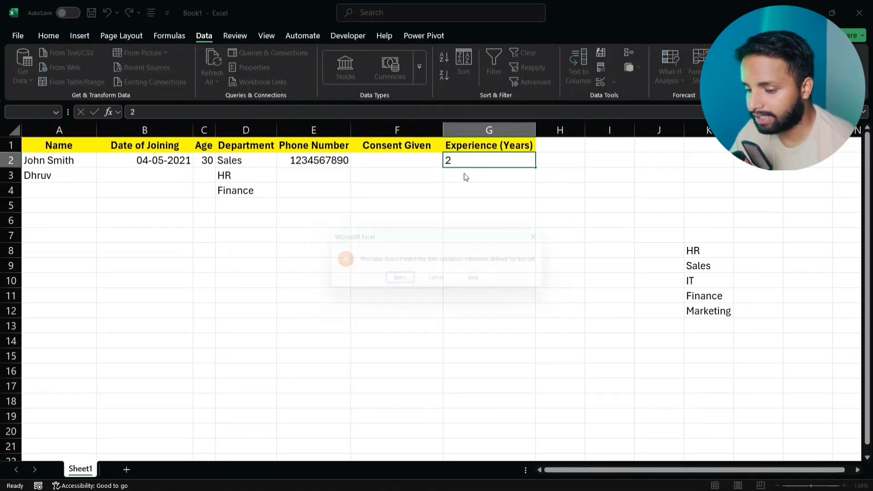
click(400, 282)
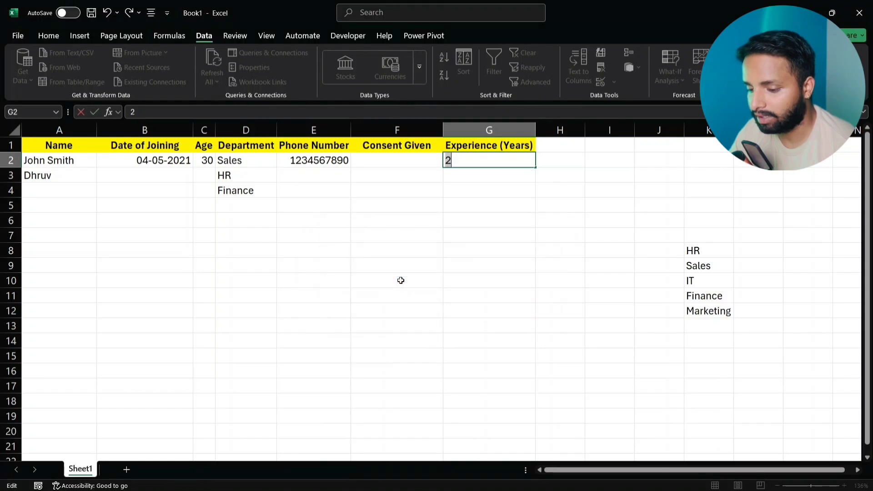
- Enter 3 years of experience in cell G2 and 5 years in cell G3
text(3)
key(Return)
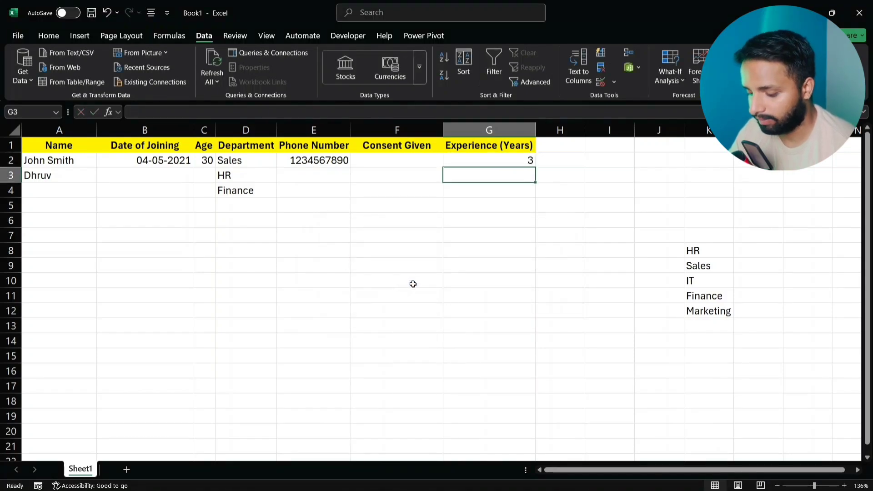
text(5)
key(Return)
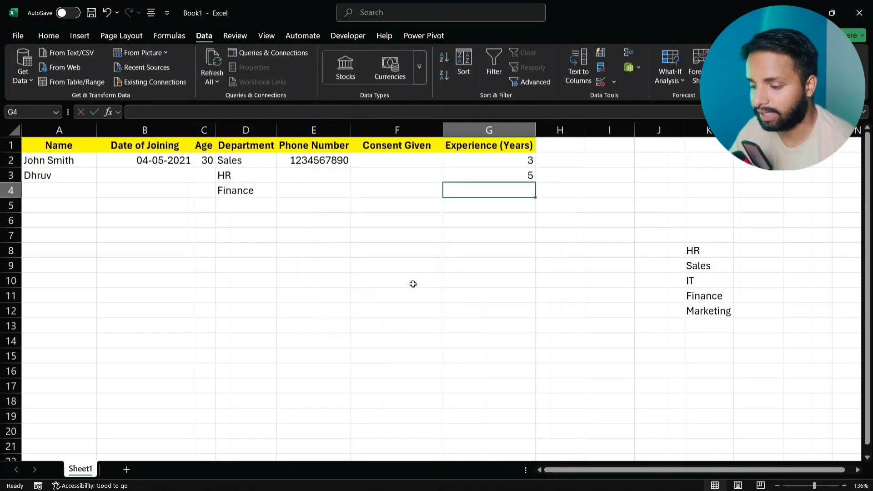
- Set up a list validation rule on the Consent Given cells from F2 down, with =$J$3:$J$4 as its source
click(399, 159)
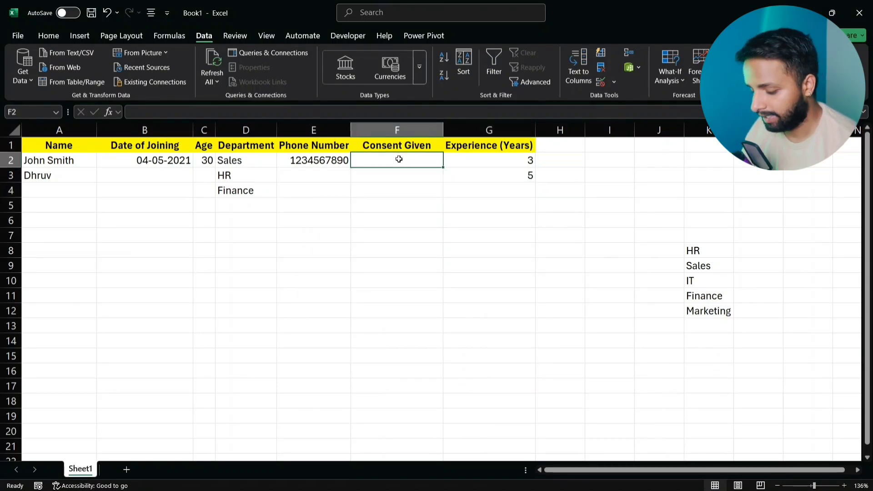
key(ctrl+shift+Down)
key(ctrl+BackSpace)
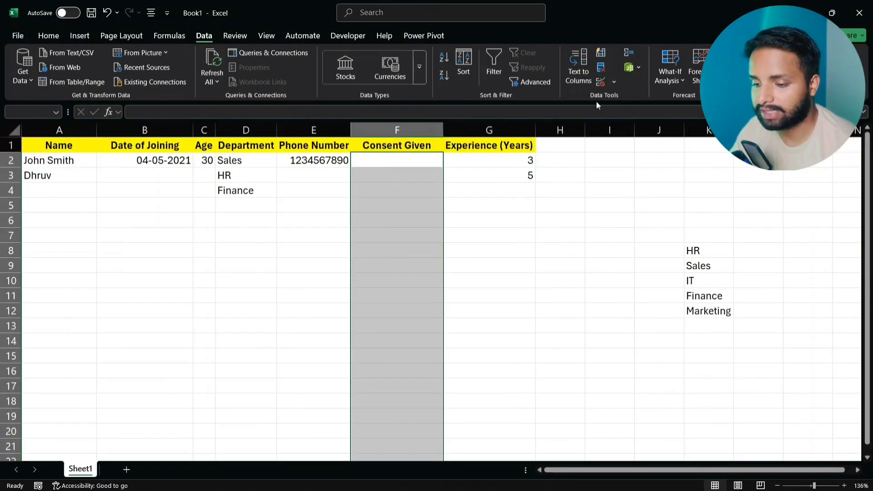
click(615, 81)
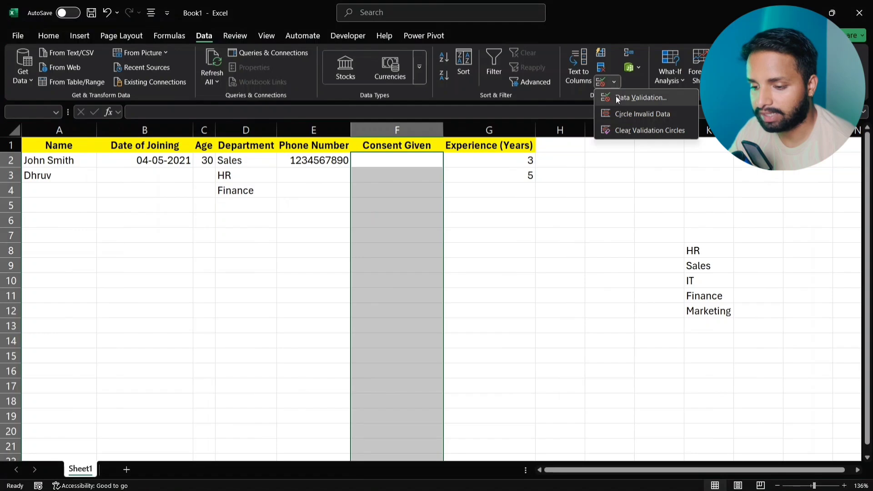
click(616, 96)
click(417, 232)
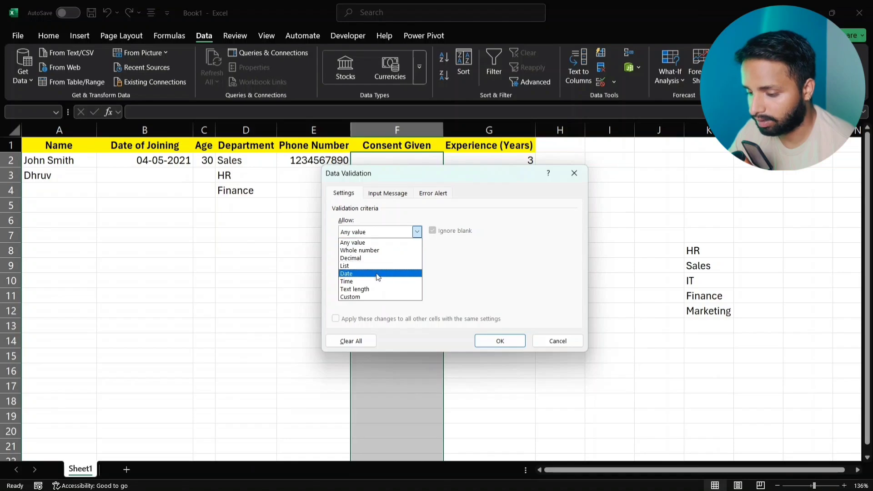
click(365, 266)
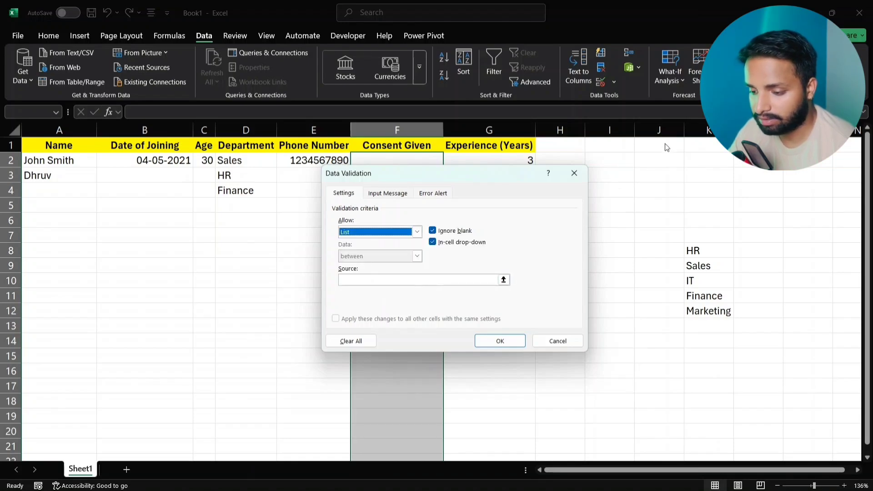
key(alt+s)
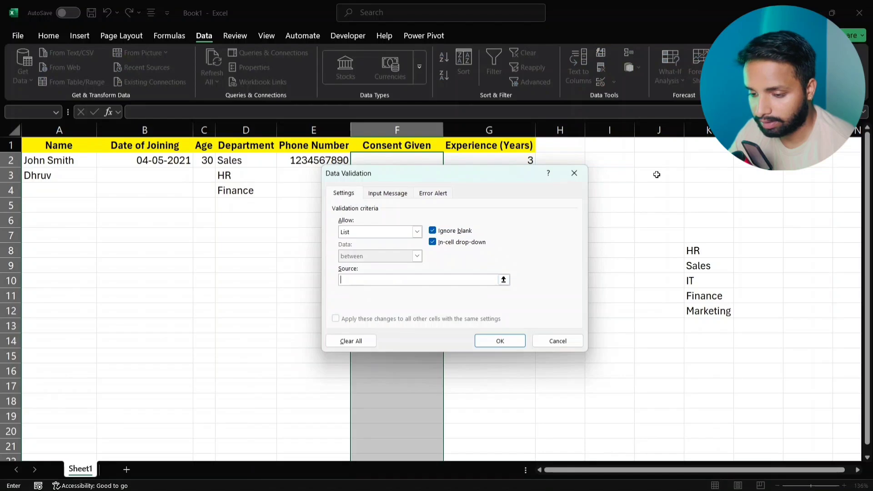
drag(657, 175, 656, 187)
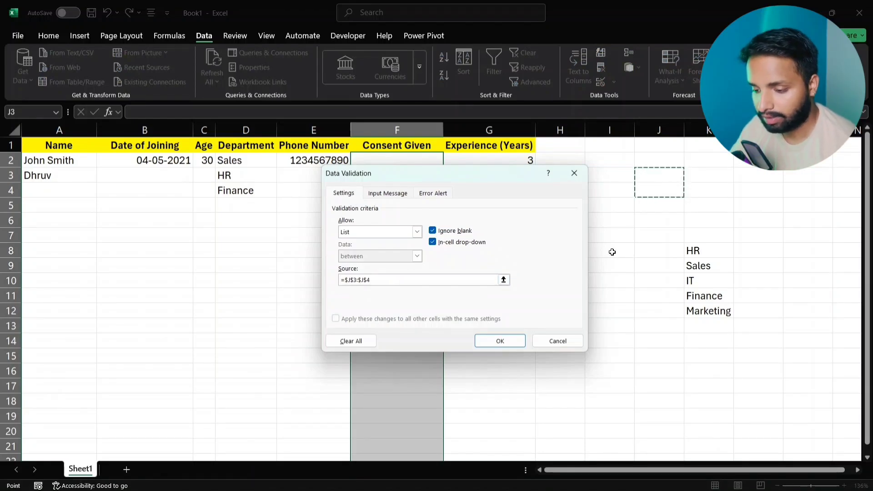
click(490, 343)
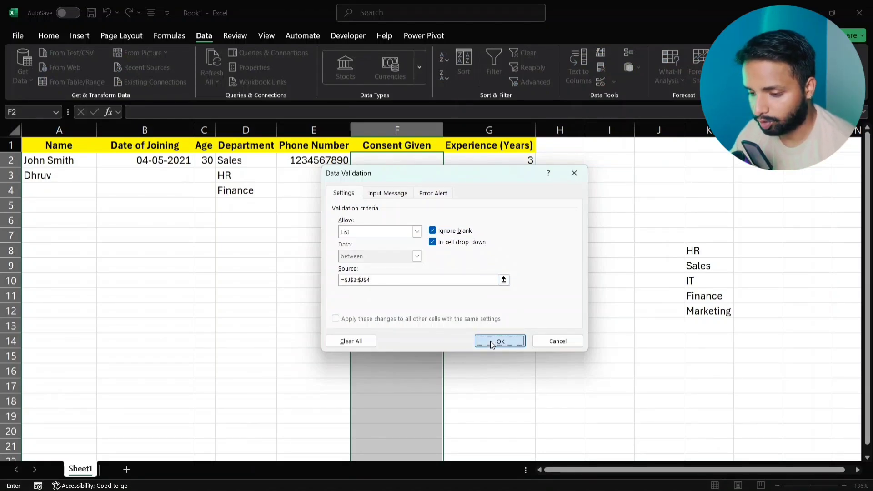
- Enter Yes in cell J3 and NO in cell J4 as the source options for the Consent Given list
click(655, 178)
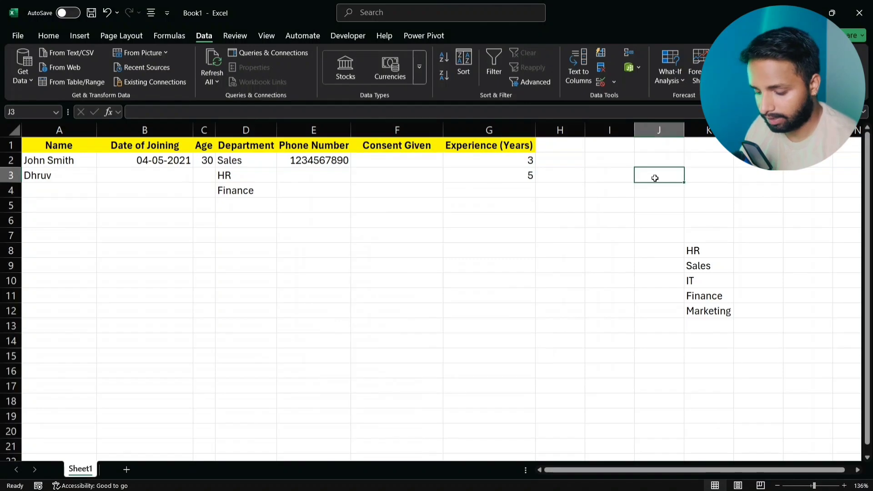
text(Yes)
key(Return)
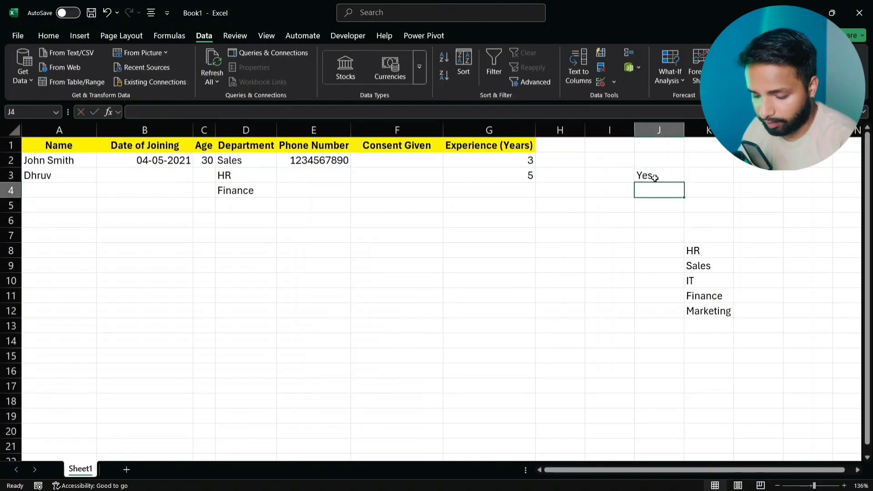
text(NO)
- Choose NO from the Consent Given drop-down list in cells F2 and F3
click(405, 165)
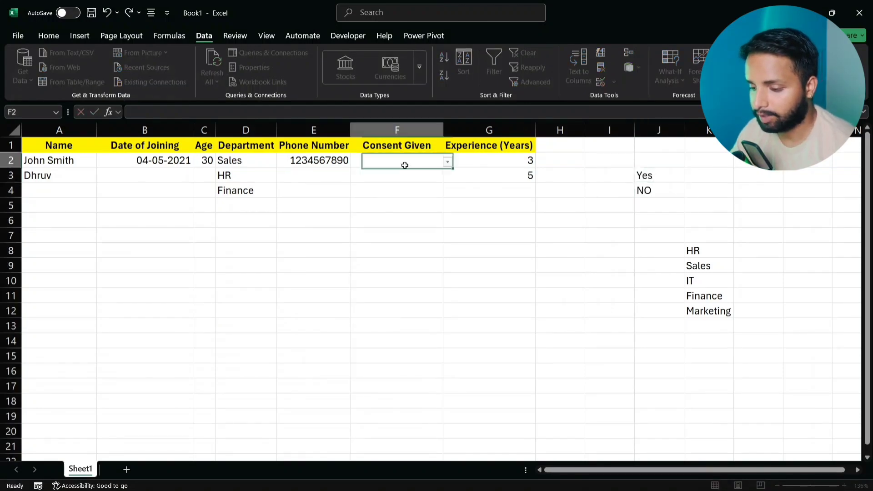
click(448, 163)
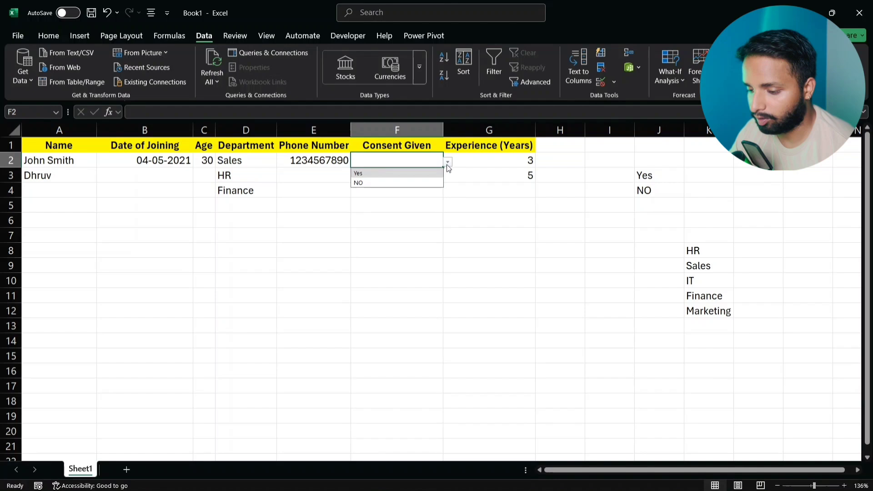
click(400, 180)
click(419, 178)
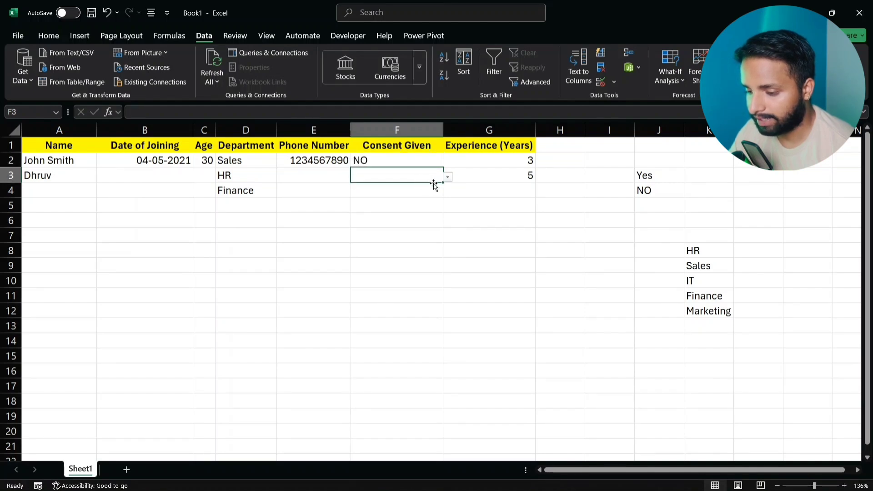
click(448, 177)
click(410, 198)
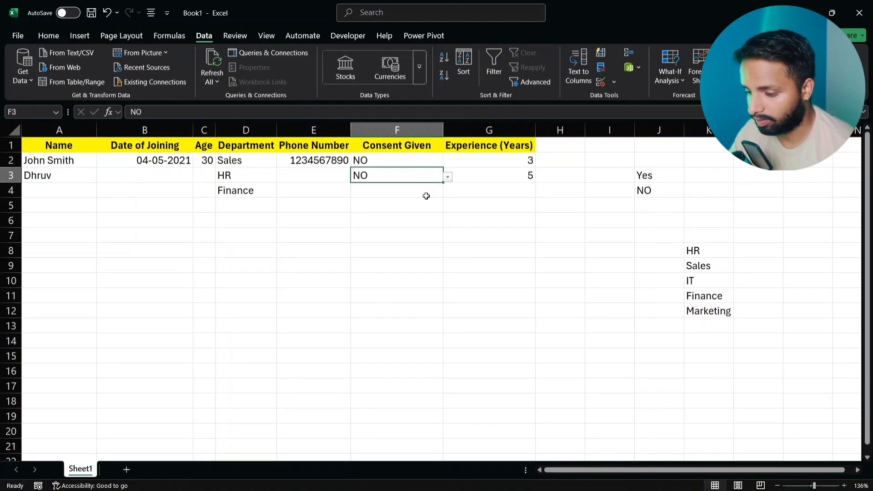
- Circle the invalid data on the sheet
click(62, 145)
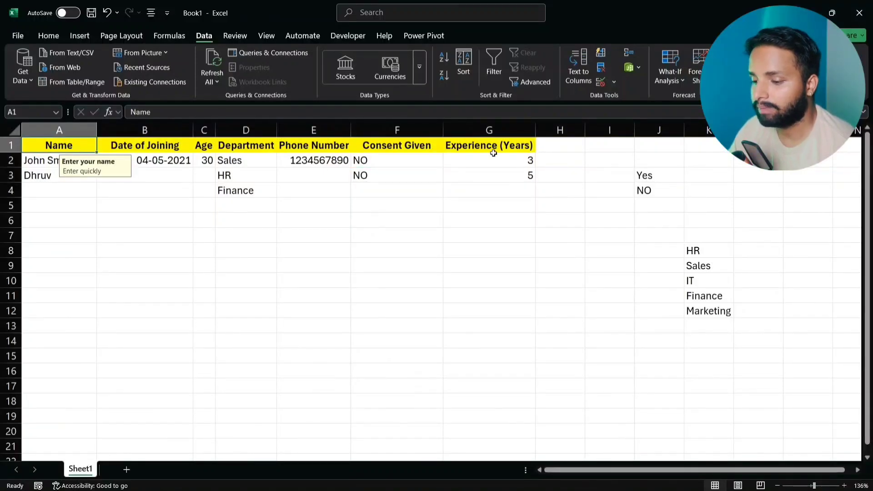
click(615, 83)
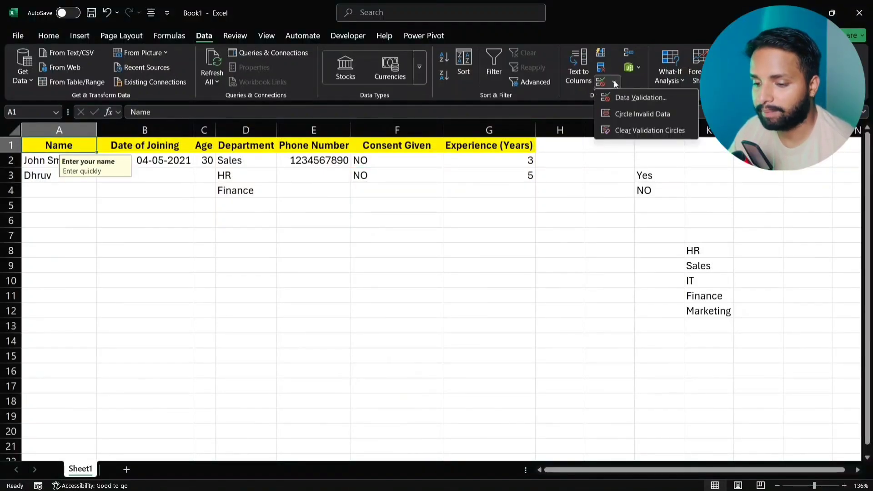
click(620, 114)
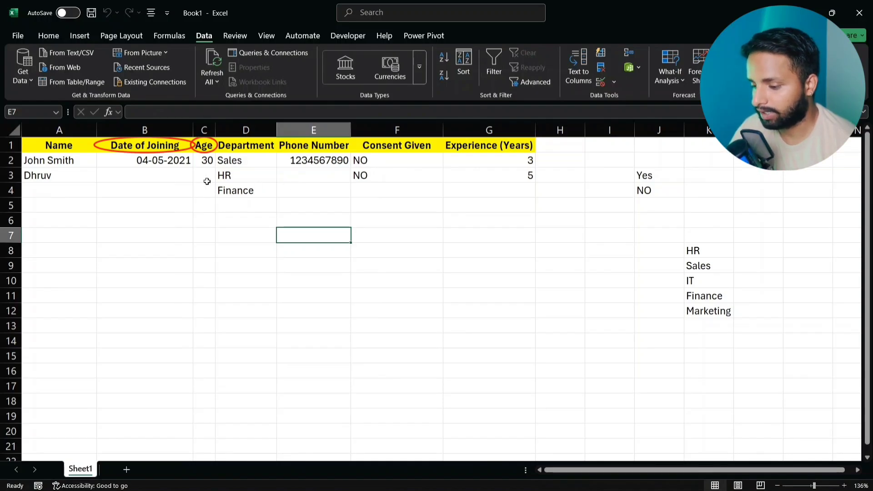
- Examine the circled Date of Joining and Age headers and compare them with the cells below them
click(179, 176)
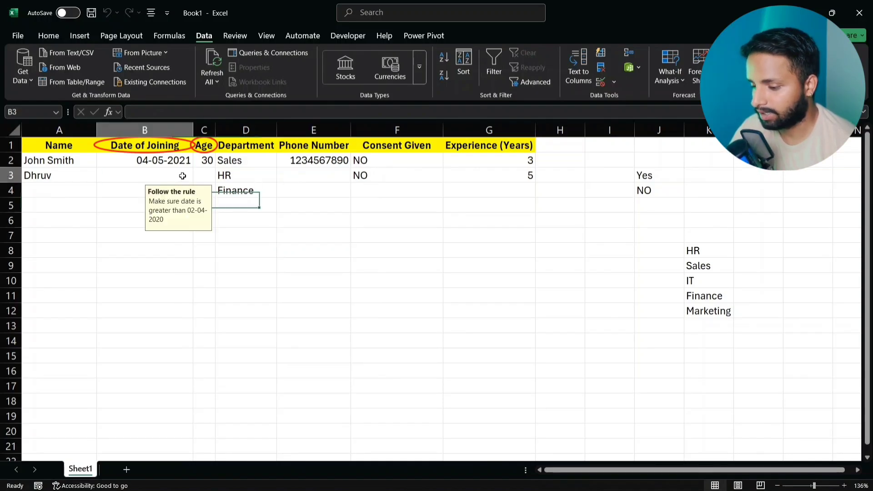
click(200, 149)
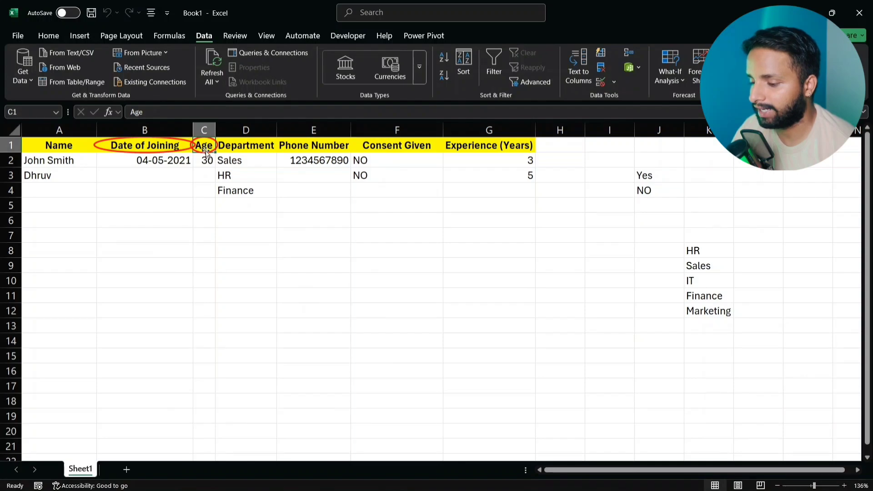
click(205, 161)
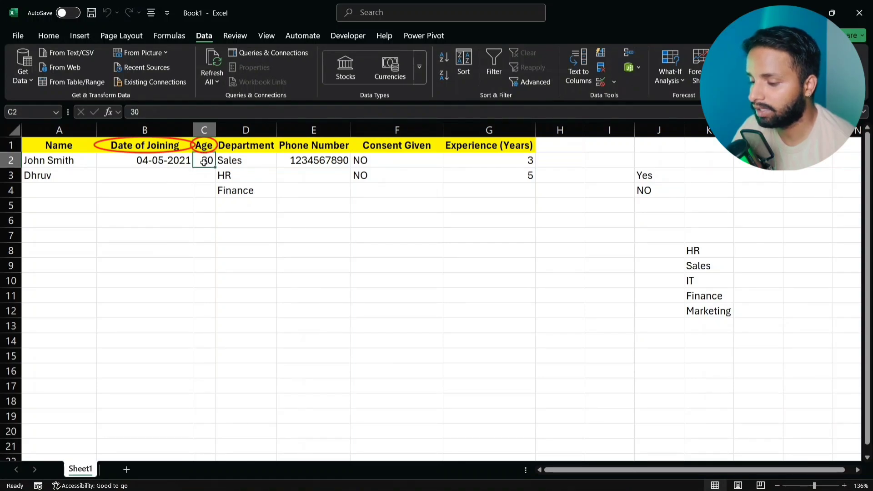
click(207, 148)
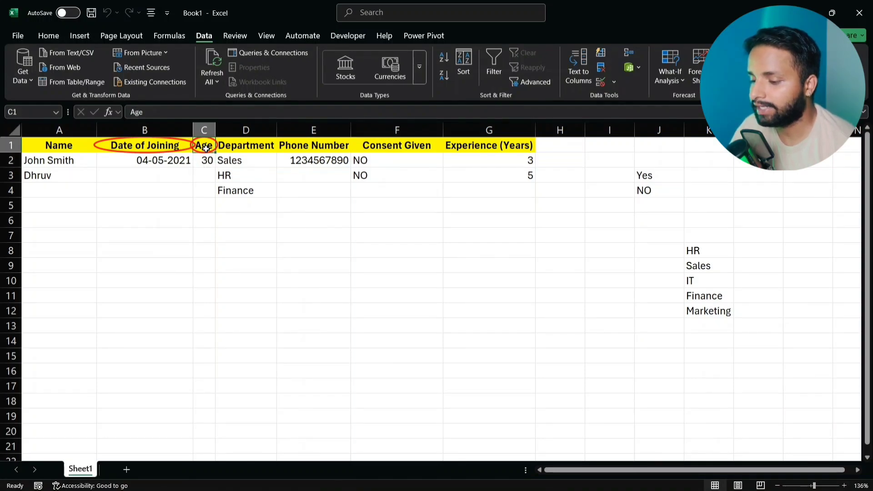
click(181, 146)
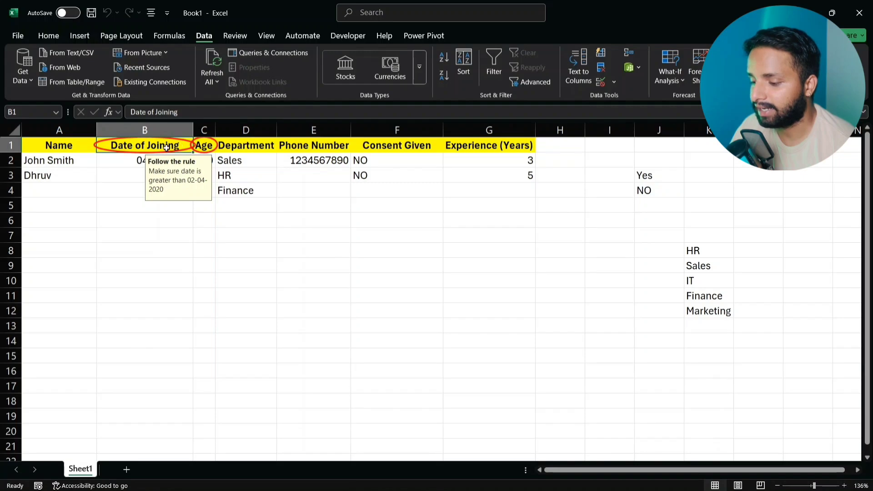
click(123, 187)
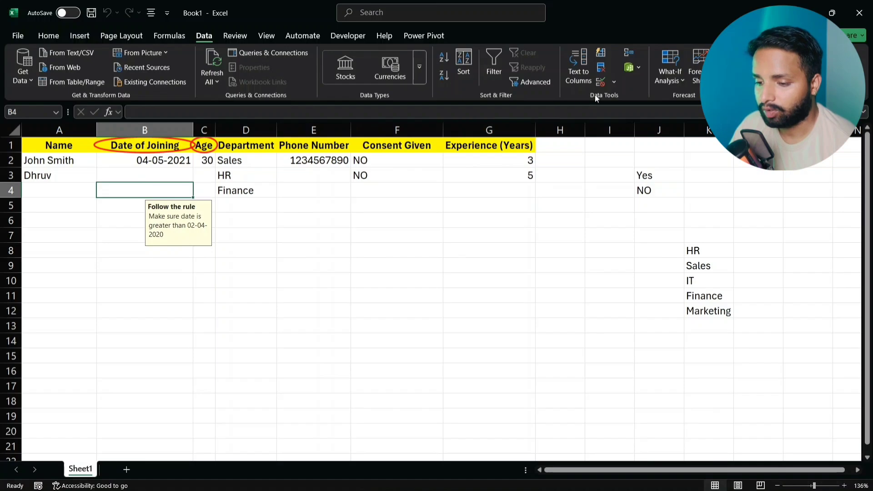
- Clear the validation circles from the sheet
click(615, 82)
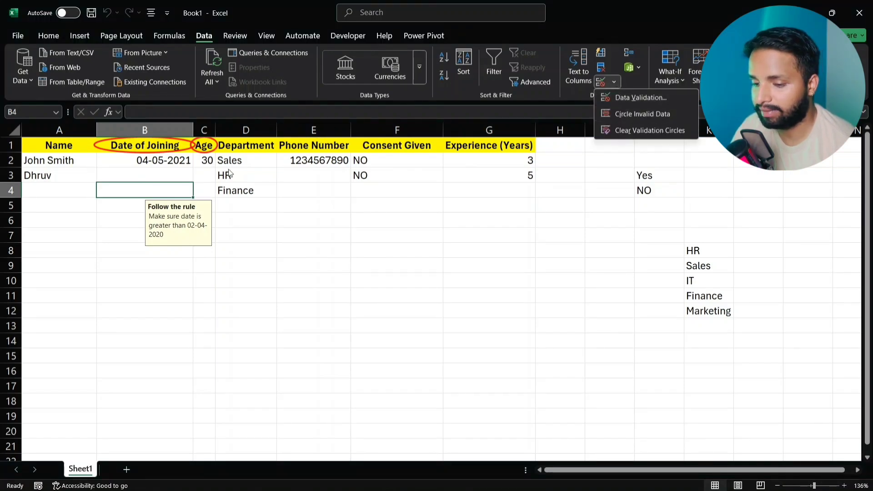
click(615, 129)
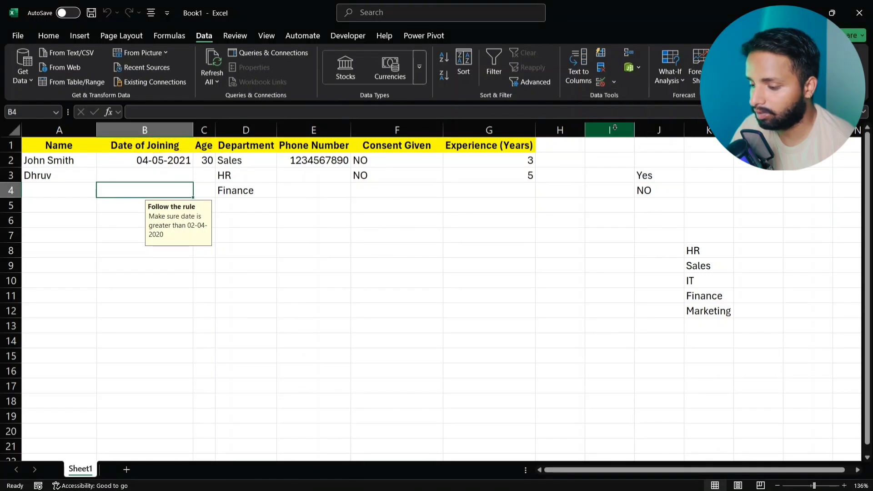
click(182, 172)
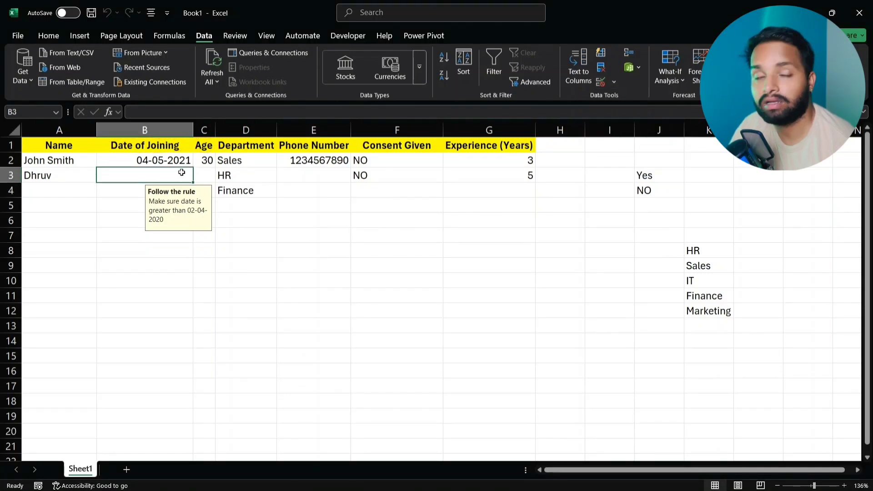